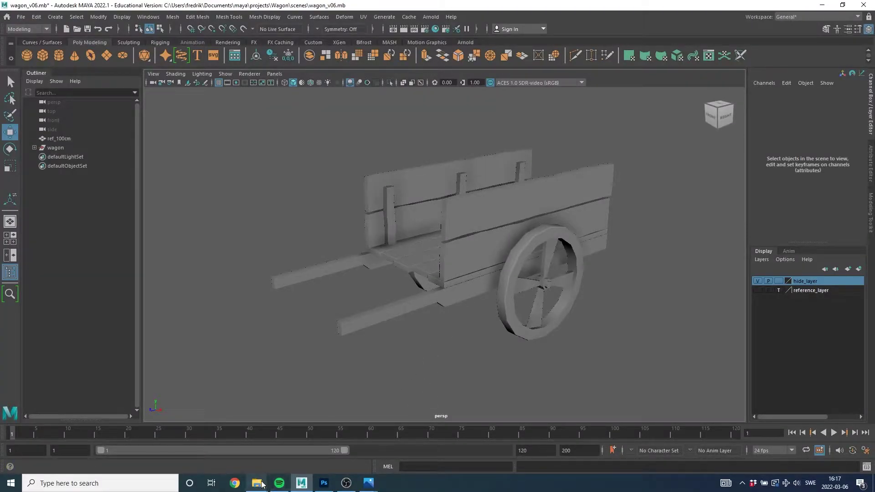
- View the textured wagon reference image, then slightly orbit the Maya wagon model
click(368, 483)
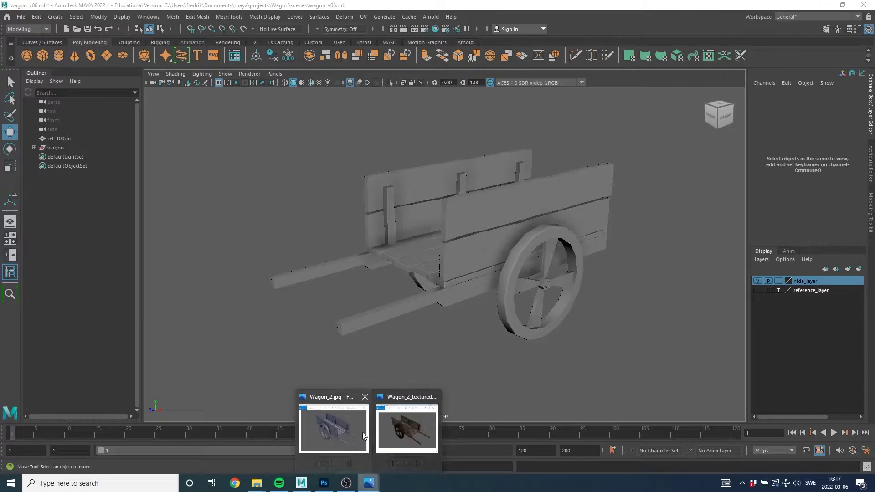
click(407, 429)
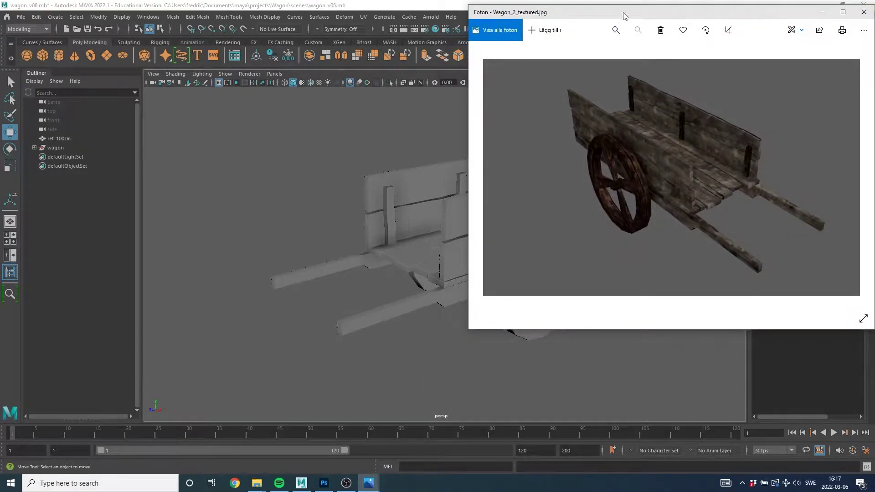
drag(624, 16, 532, 34)
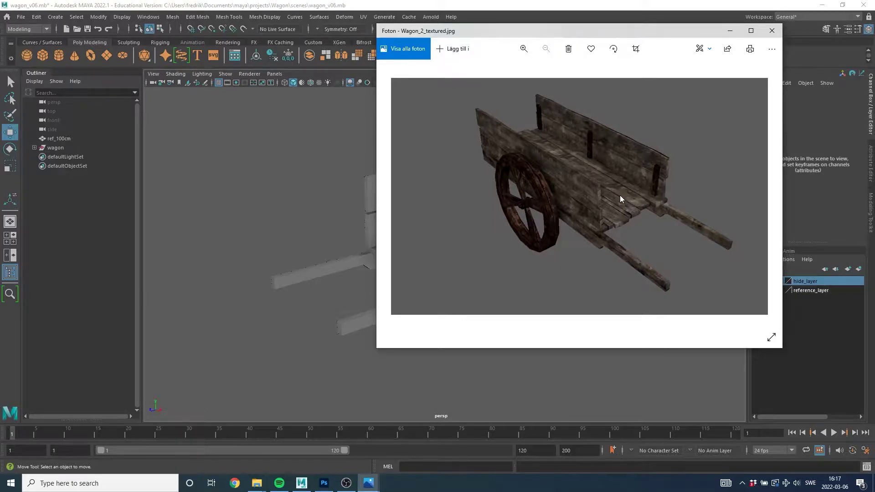
click(730, 30)
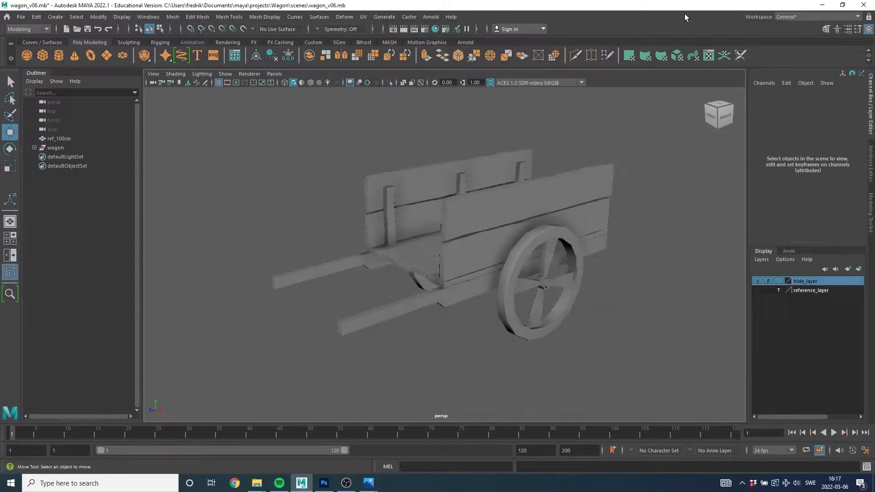
alt+drag(460, 234, 464, 236)
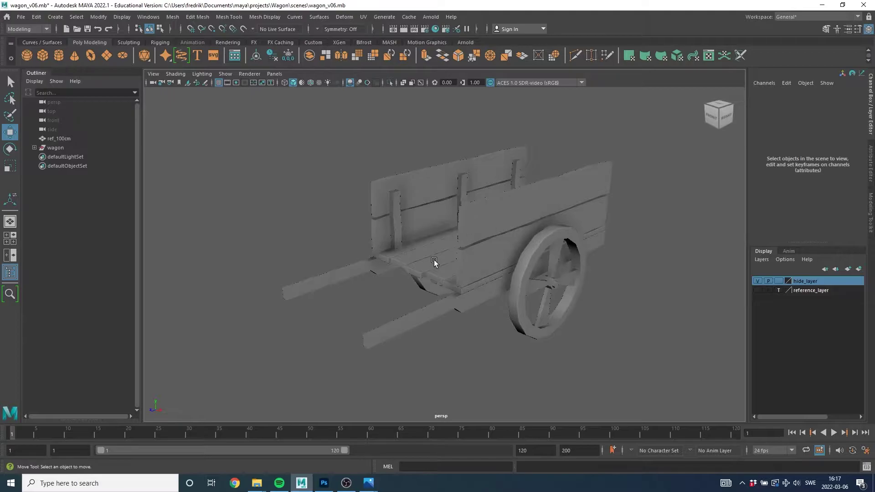
- In Photoshop, open outUV_wagon.iff from Documents > maya > projects > Wagon > images
click(329, 484)
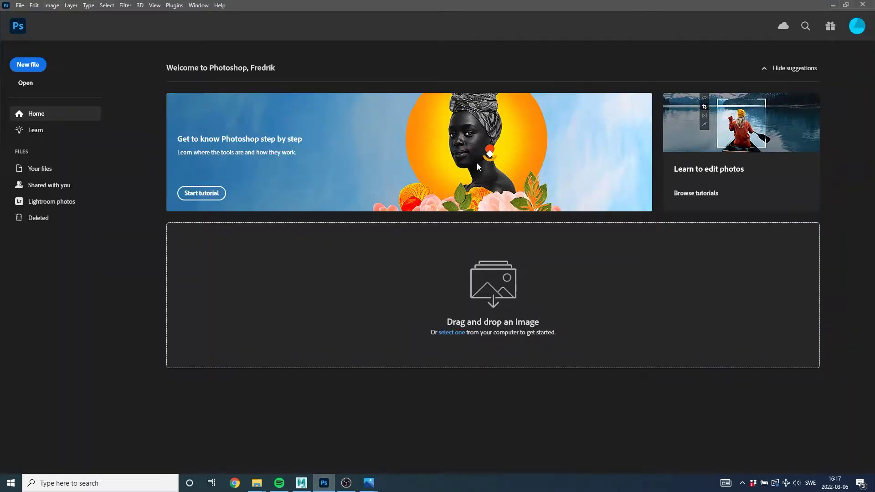
click(26, 83)
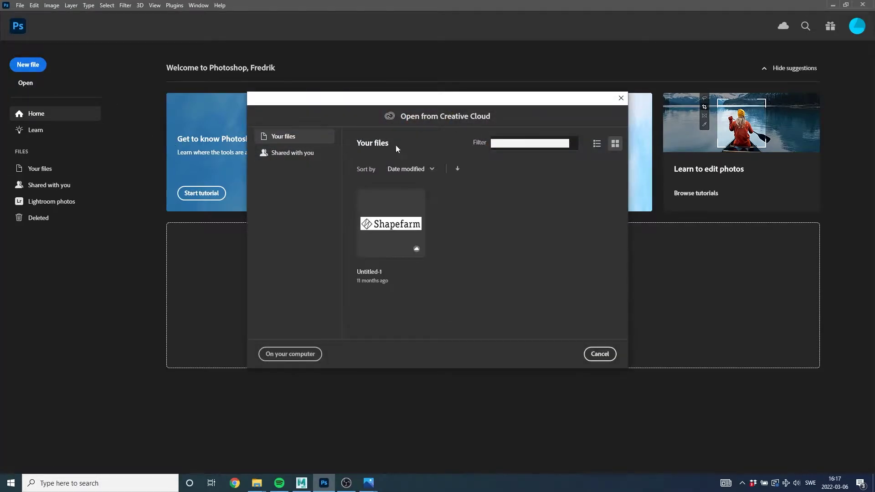
click(290, 354)
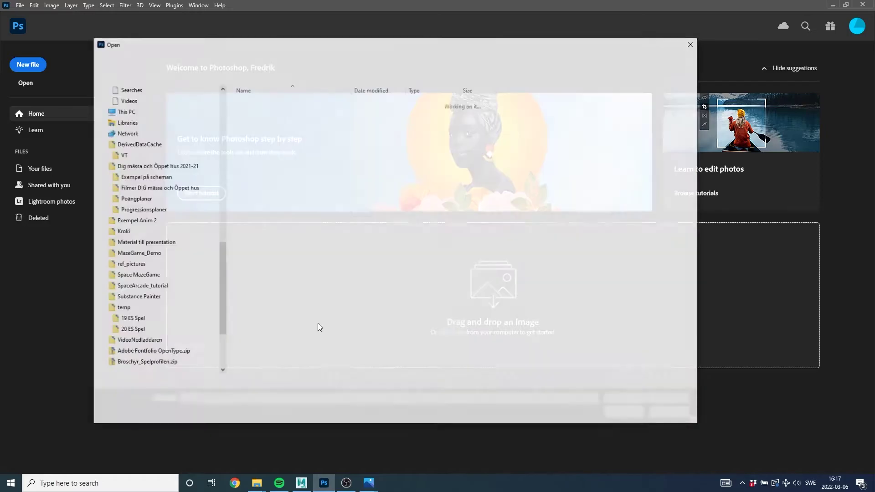
scroll(214, 142, up, 2)
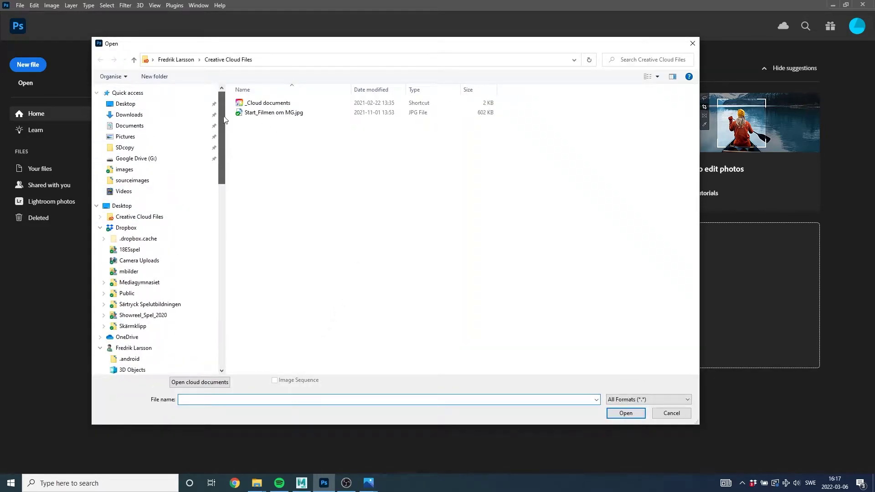
click(151, 126)
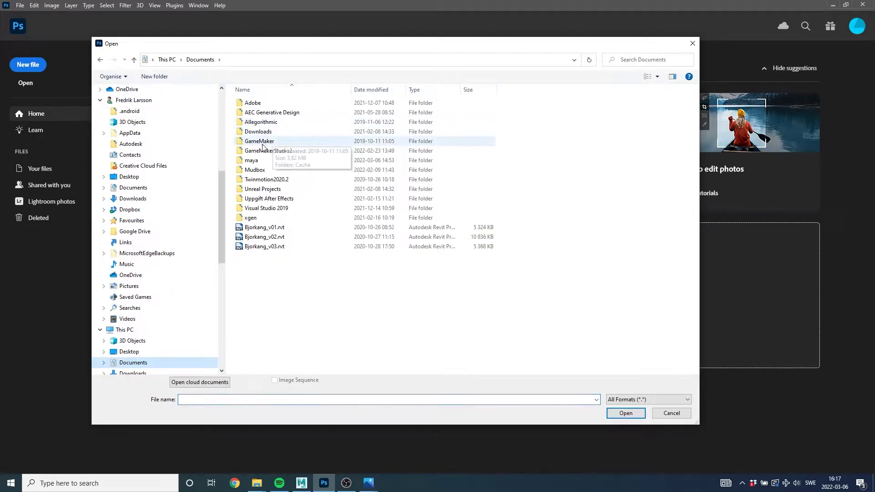
double_click(262, 162)
double_click(256, 122)
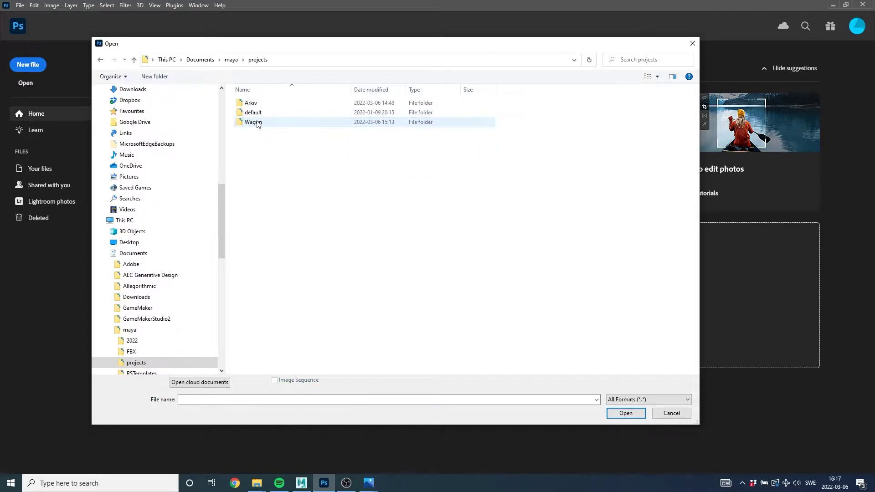
double_click(260, 124)
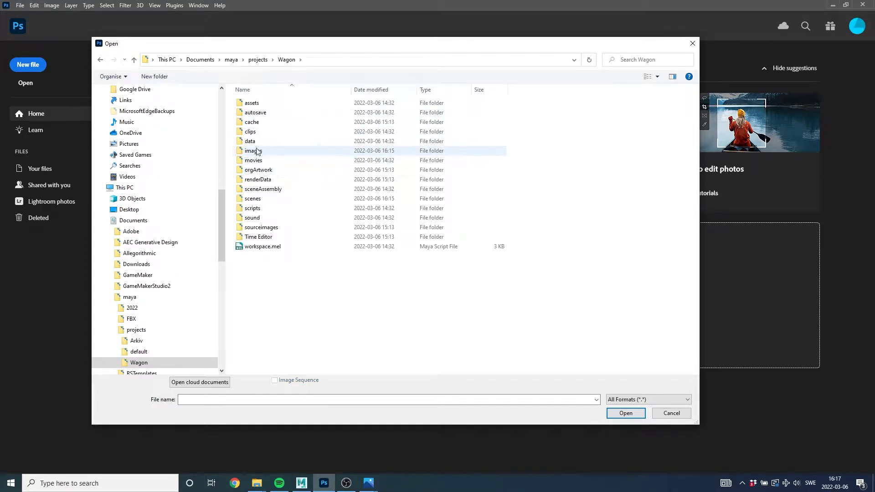
double_click(254, 153)
double_click(269, 102)
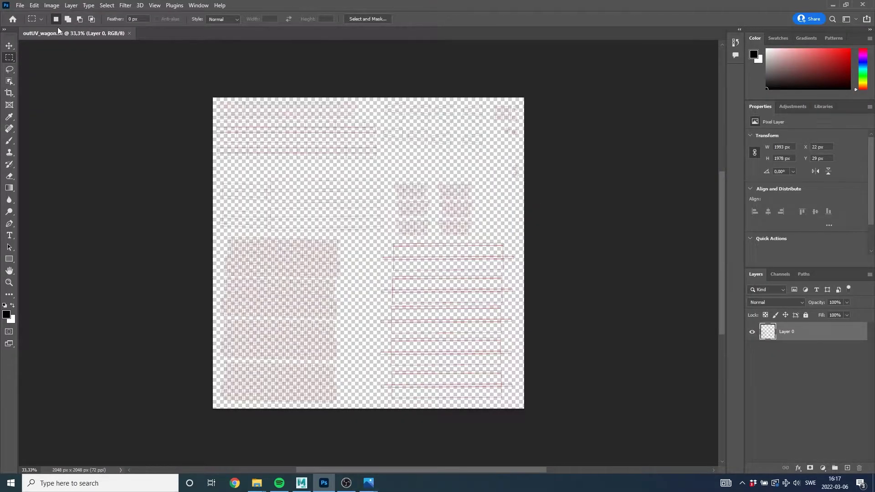
- Start Save As to the computer and navigate to Wagon's sourceimages folder
click(19, 6)
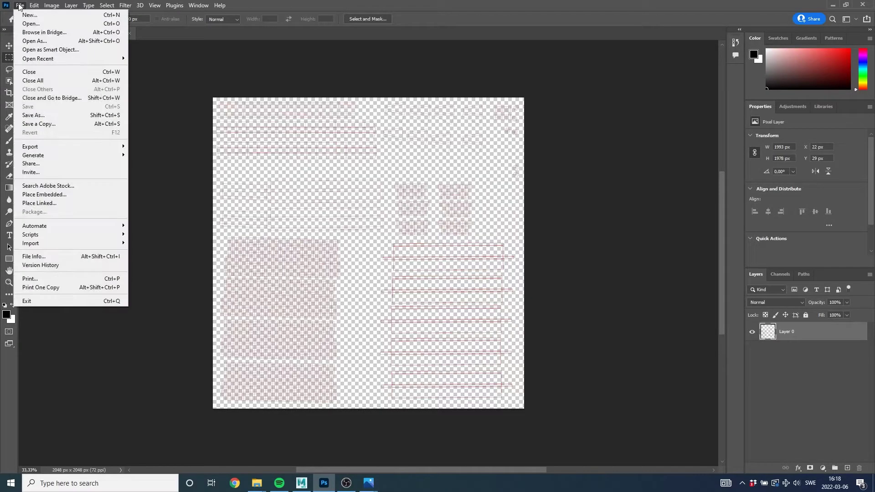
click(41, 117)
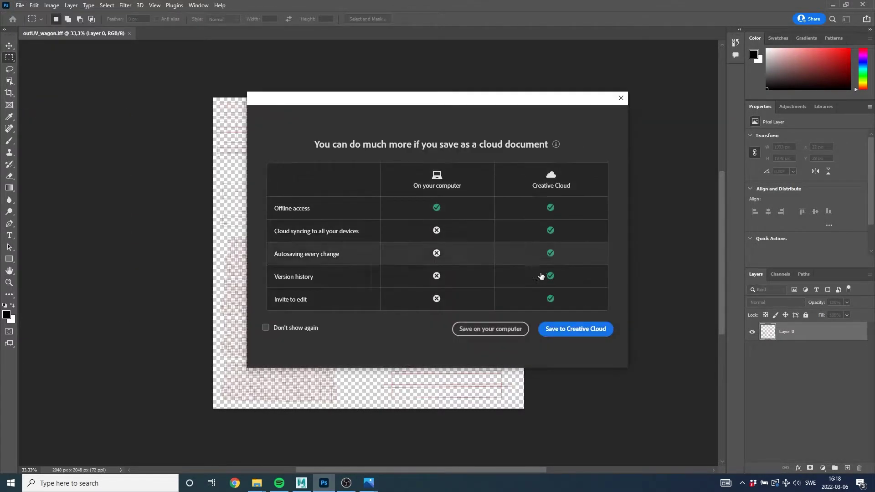
click(292, 327)
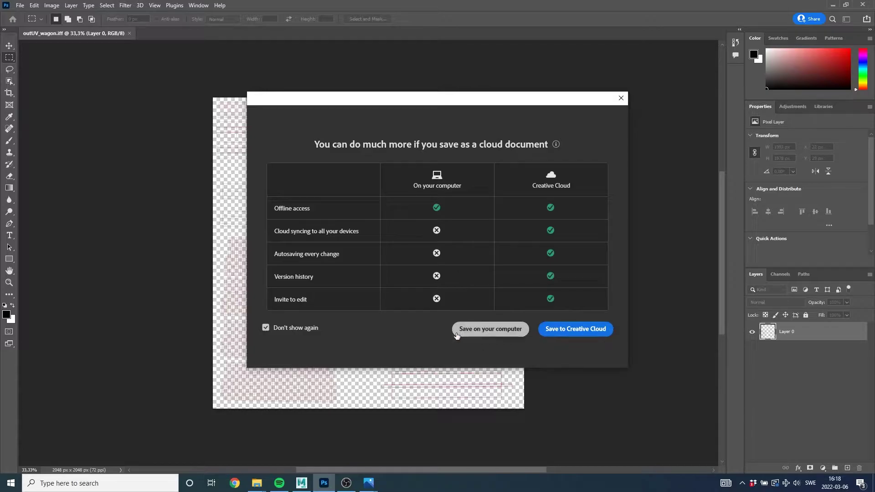
click(490, 328)
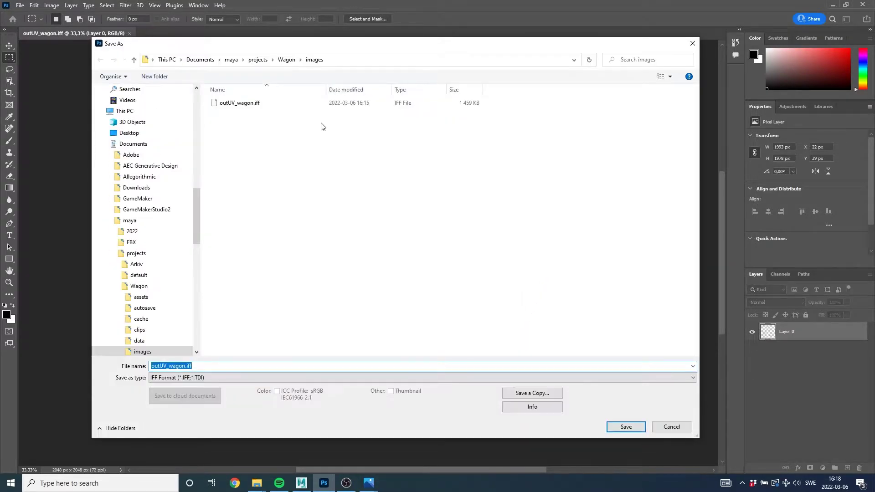
click(288, 60)
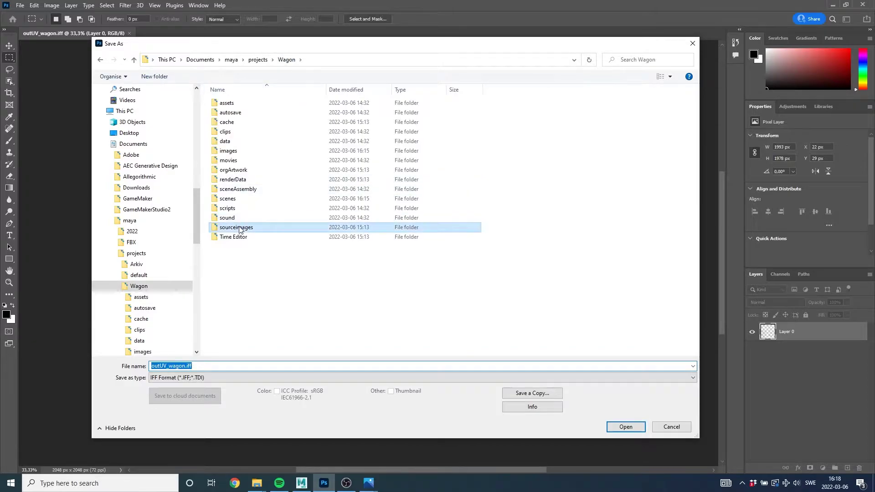
double_click(239, 228)
- Name the file wagonTexture, choose Photoshop (*.PSD) format and save it
double_click(212, 363)
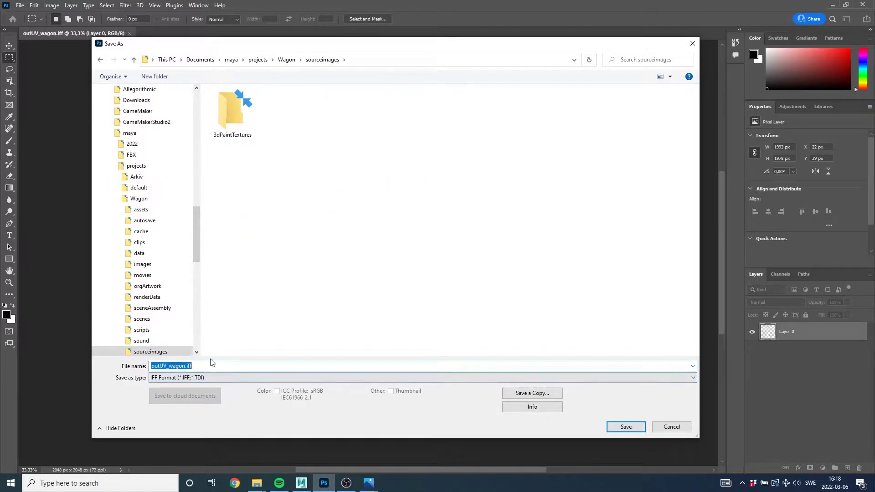
text(wagonTexture)
click(256, 378)
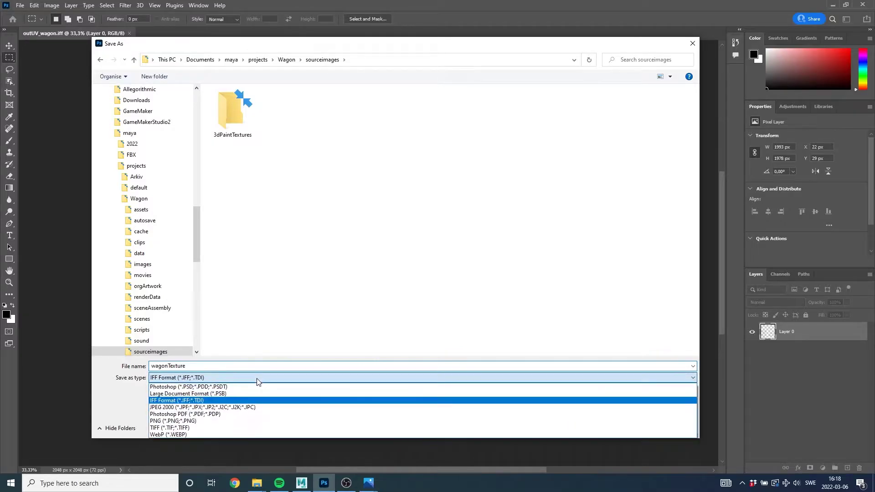
click(229, 387)
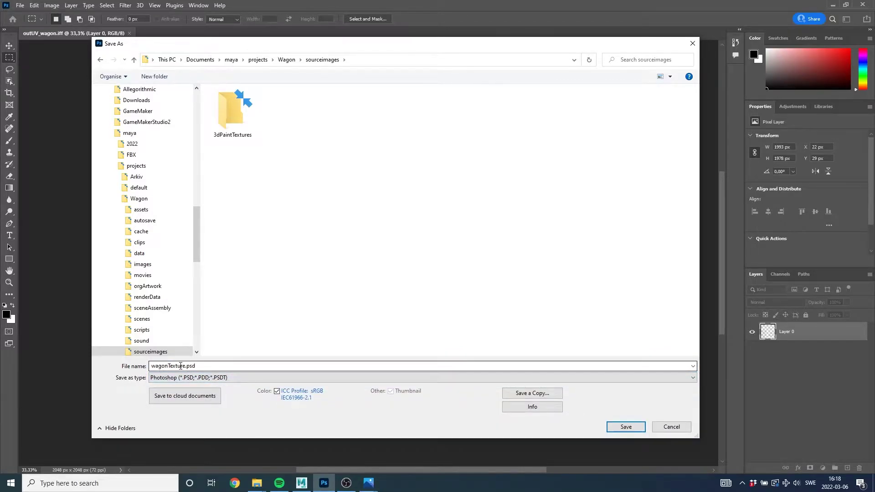
click(622, 428)
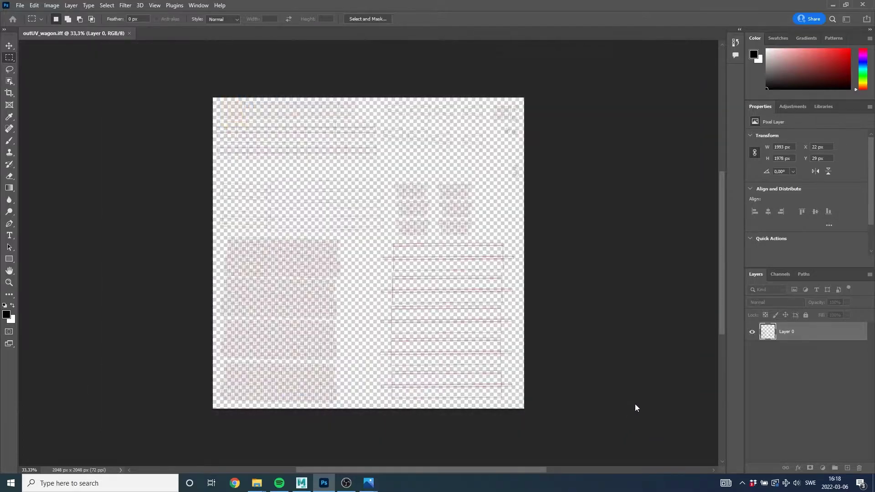
- Confirm the PSD options and add a grey a1a1a1 solid fill layer beneath the wireframe
click(538, 136)
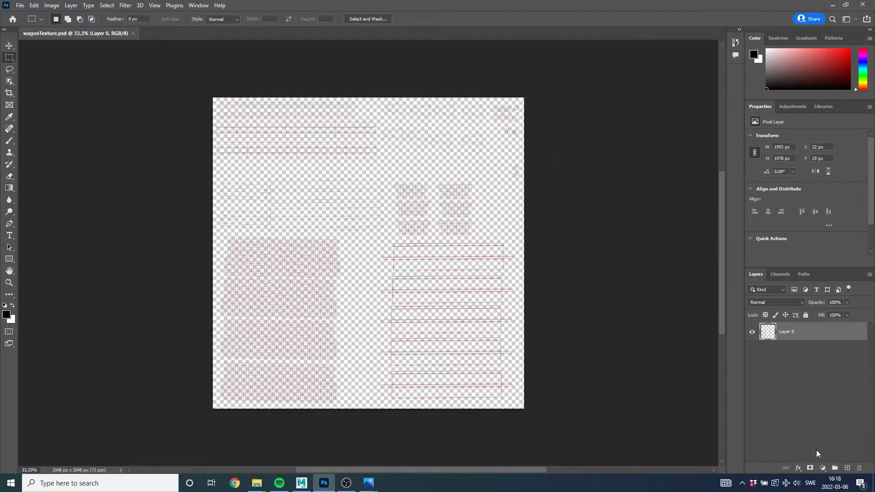
click(823, 471)
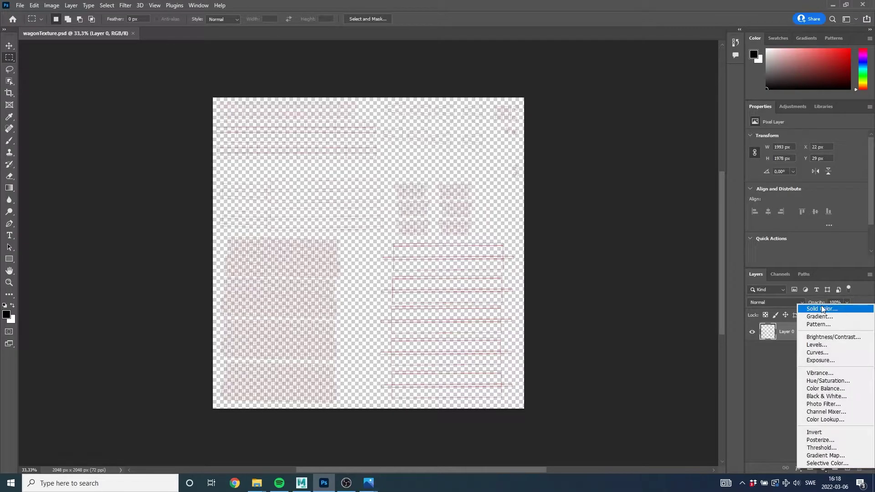
click(820, 310)
text(a1a1a1)
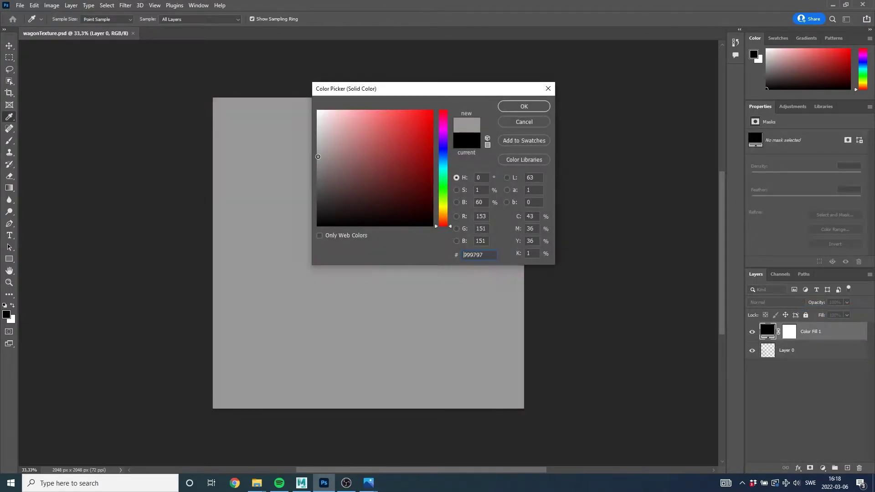
click(514, 107)
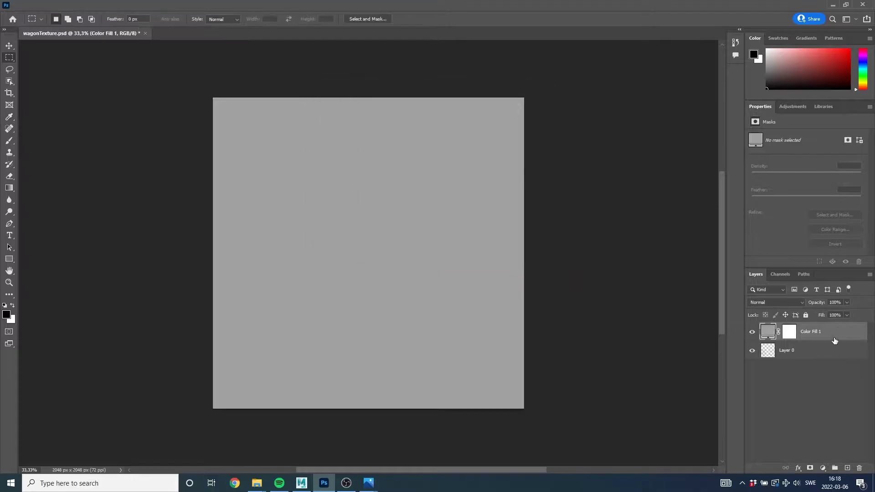
drag(820, 333, 811, 361)
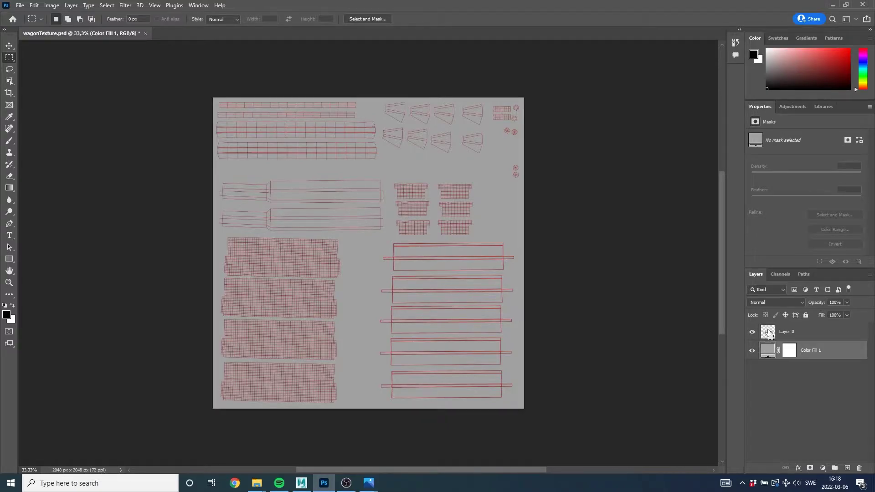
- Add a bright yellow solid fill masked to the wireframe pixels, named UV
ctrl+click(768, 332)
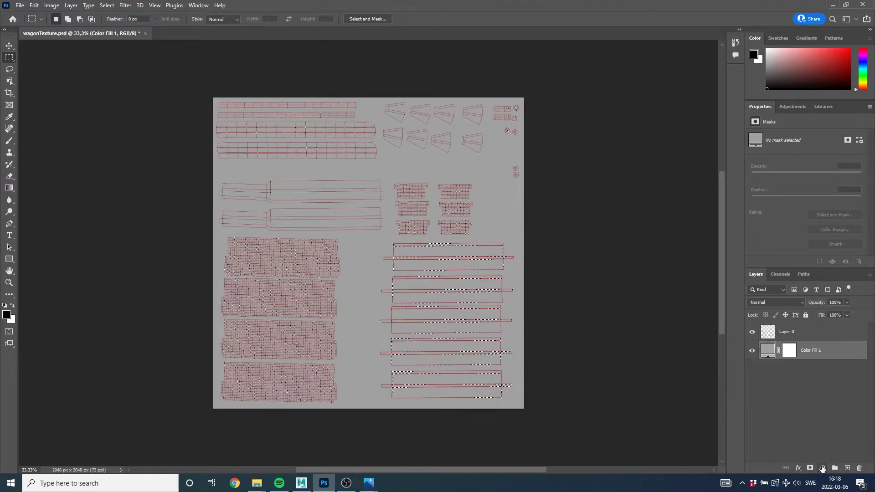
click(822, 468)
click(829, 306)
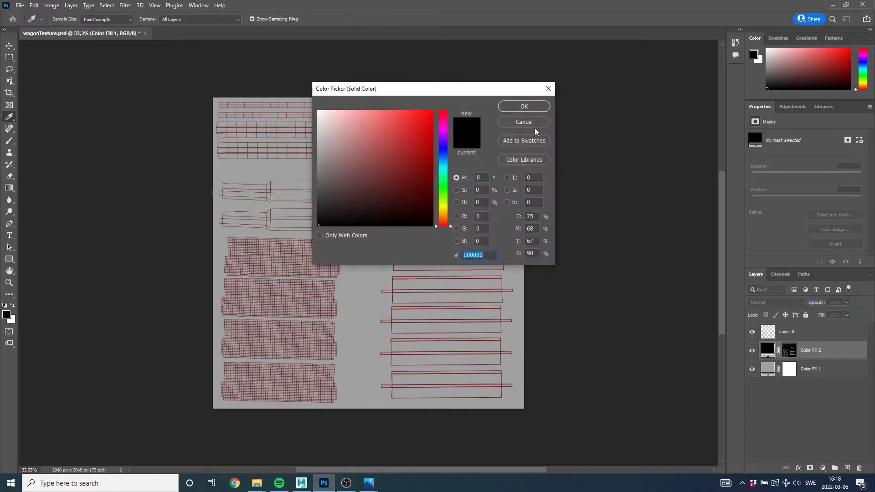
click(444, 206)
drag(410, 137, 437, 96)
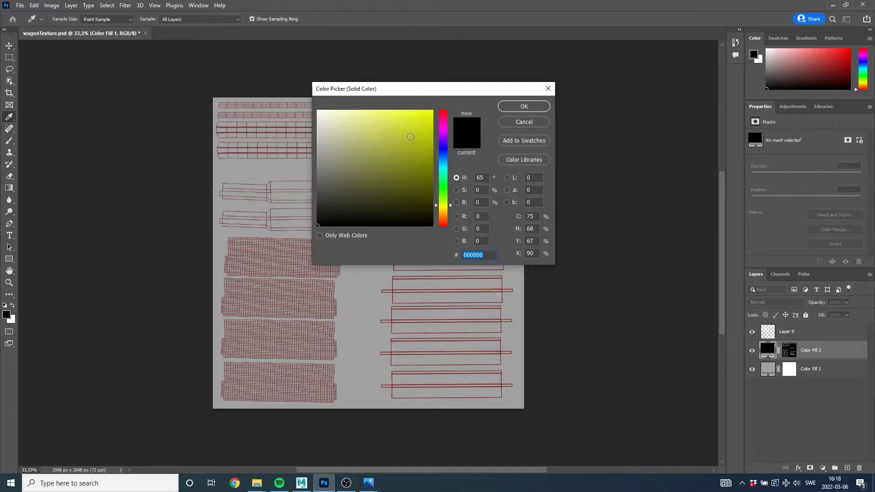
click(524, 107)
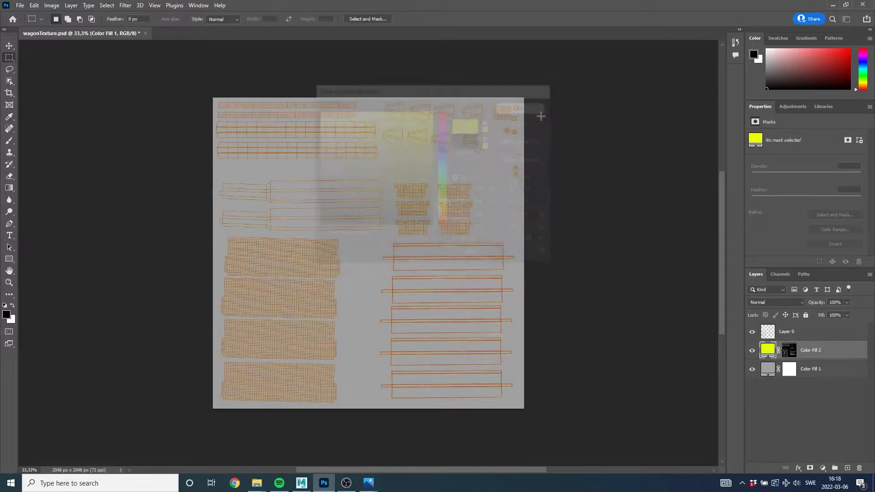
double_click(810, 349)
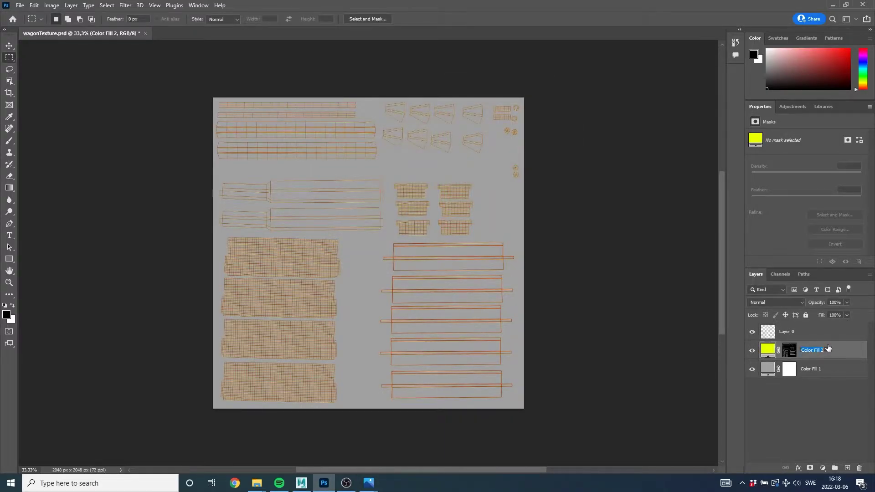
text(UV)
key(Return)
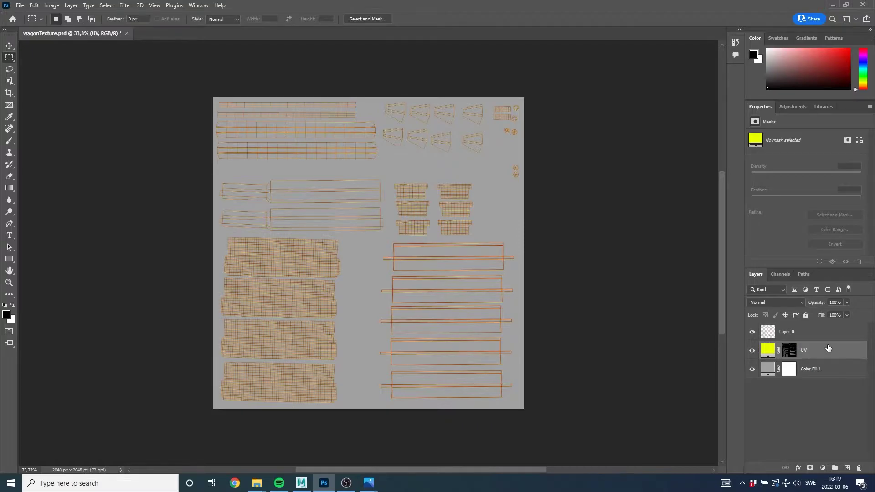
- Drag Layer 0 to the trash and switch to the Move tool
drag(801, 329, 854, 463)
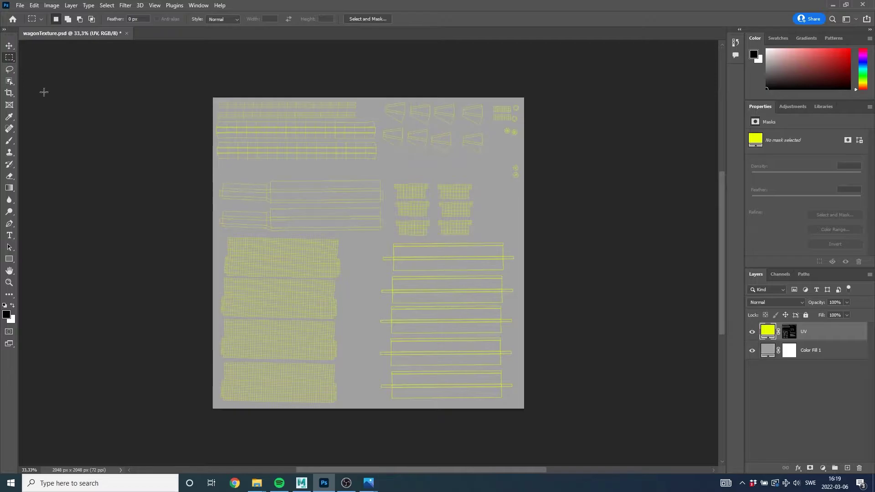
click(9, 46)
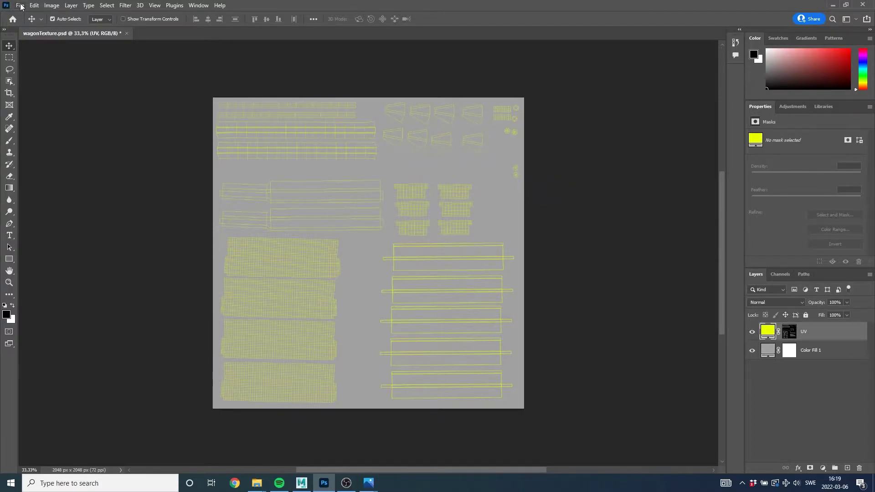
mouse_move(256, 483)
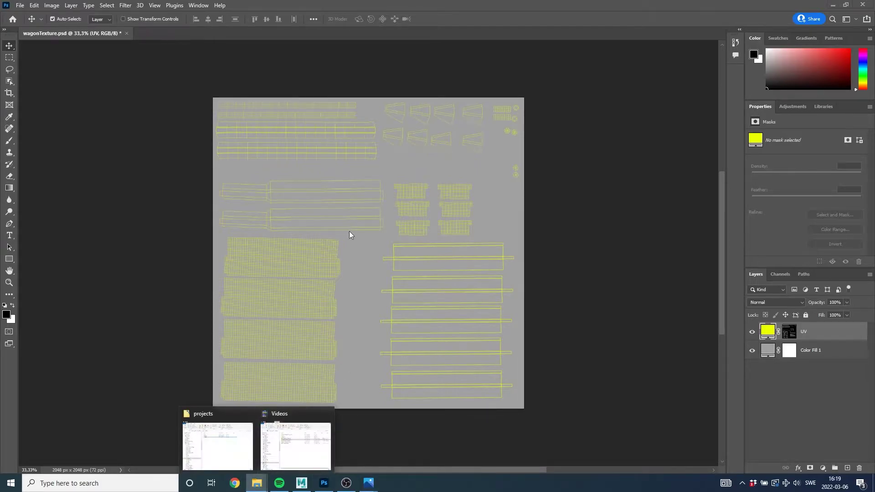
- Browse File Explorer to Wagon > orgArtwork and drag wood_1.png into Photoshop
click(225, 437)
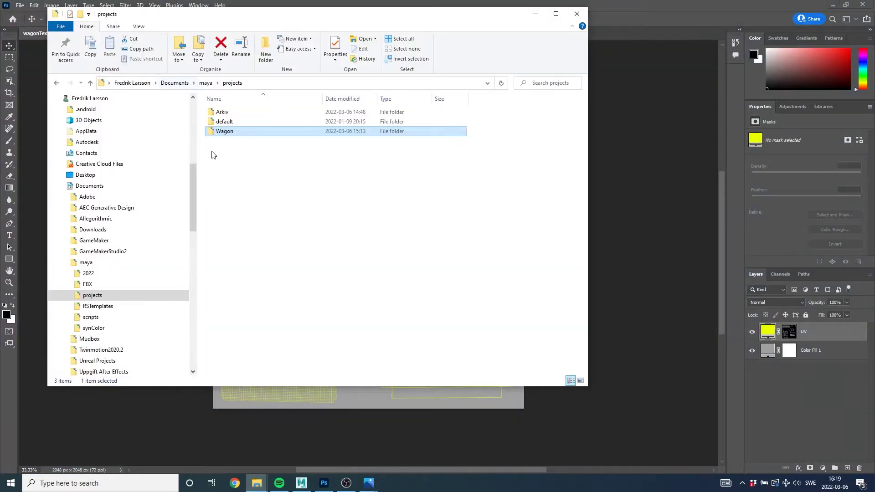
double_click(225, 132)
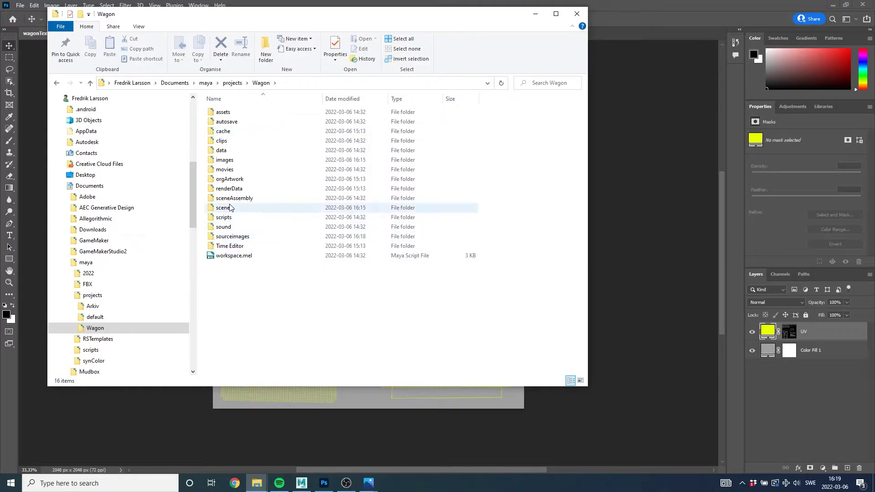
double_click(230, 179)
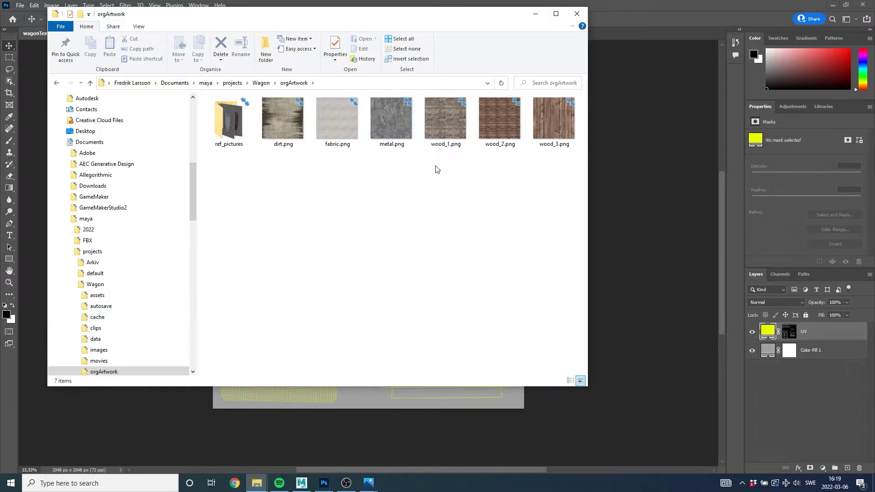
click(442, 116)
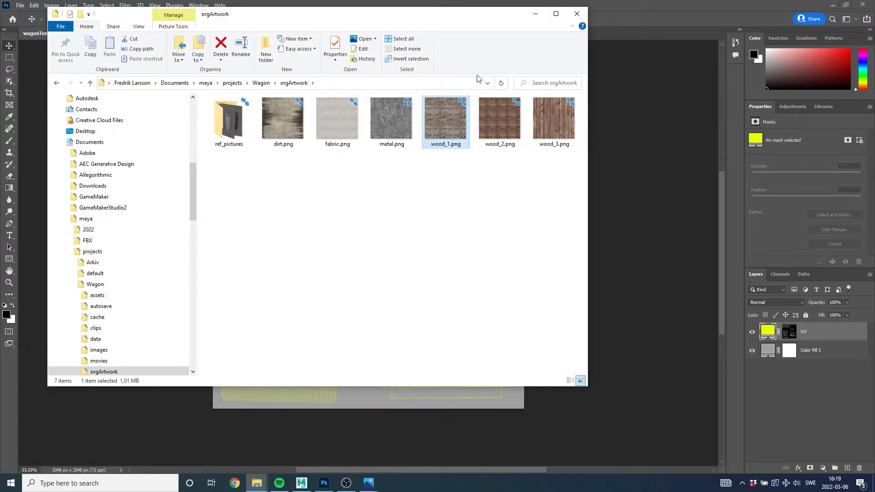
drag(444, 118, 639, 31)
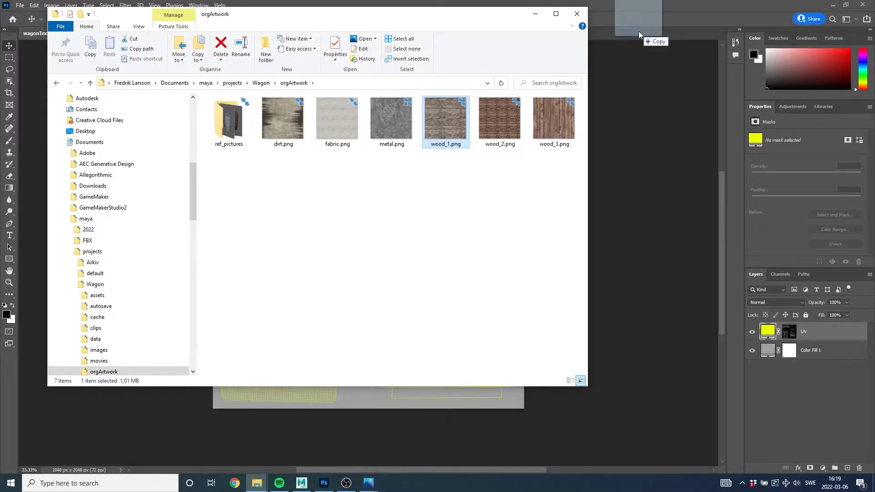
drag(639, 31, 638, 31)
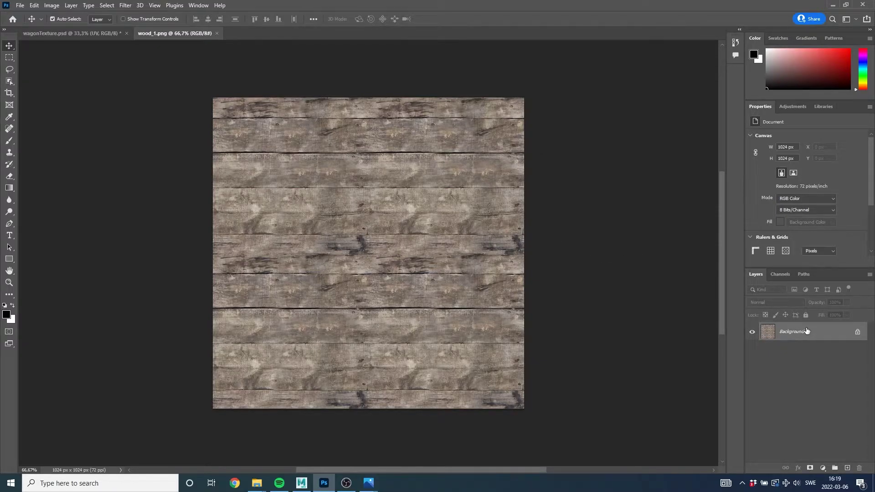
- Copy the wood layer into wagonTexture.psd beneath UV and place it in the bottom-left quarter
mouse_move(806, 331)
mouse_down()
mouse_move(67, 35)
mouse_move(360, 230)
mouse_up()
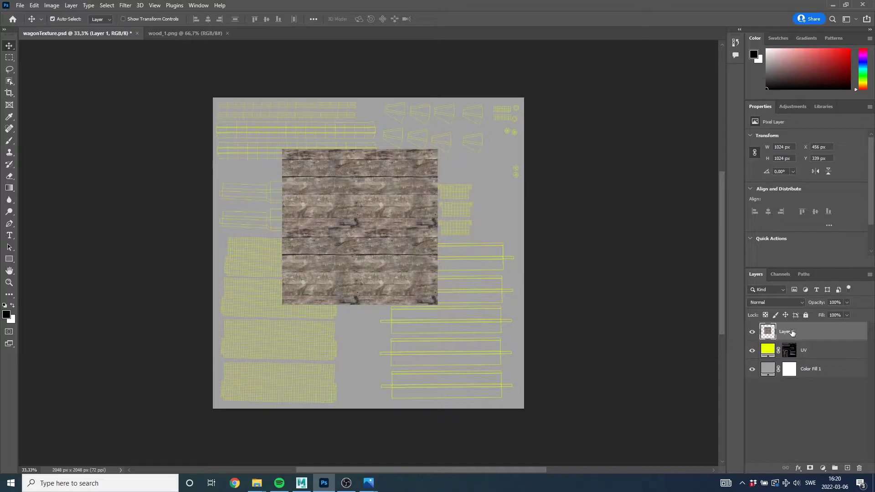
drag(792, 333, 803, 356)
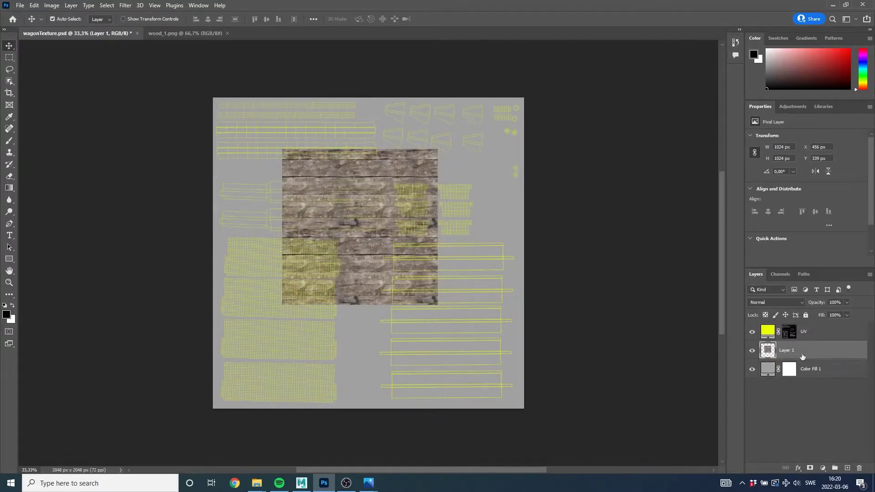
key(ctrl)
ctrl+click(377, 280)
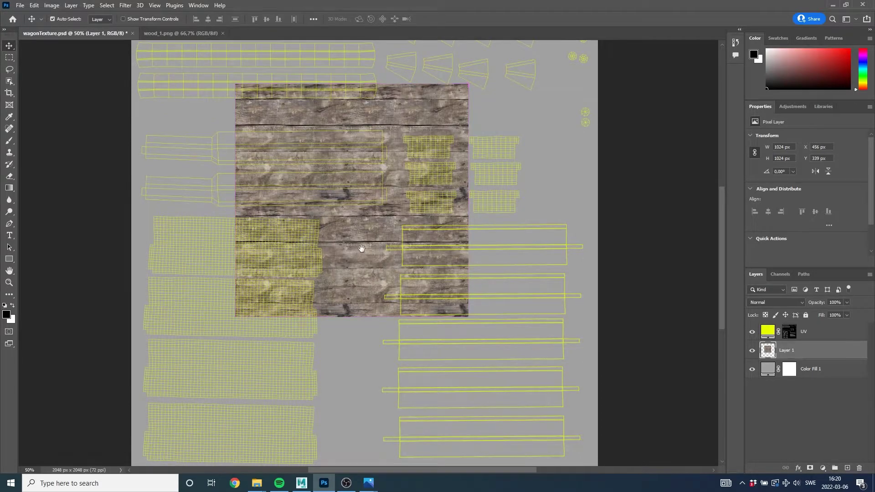
mouse_move(362, 248)
mouse_down()
mouse_move(375, 181)
mouse_move(280, 324)
mouse_up()
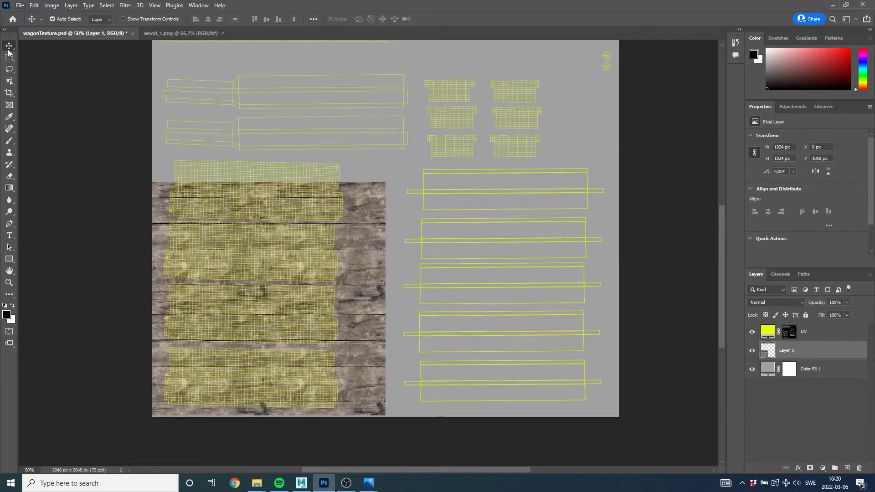
- Duplicate the wood into the bottom-right, top-left and top-right quarters, aligned to the canvas edges
mouse_move(351, 262)
mouse_down()
mouse_move(592, 274)
mouse_move(587, 282)
mouse_up()
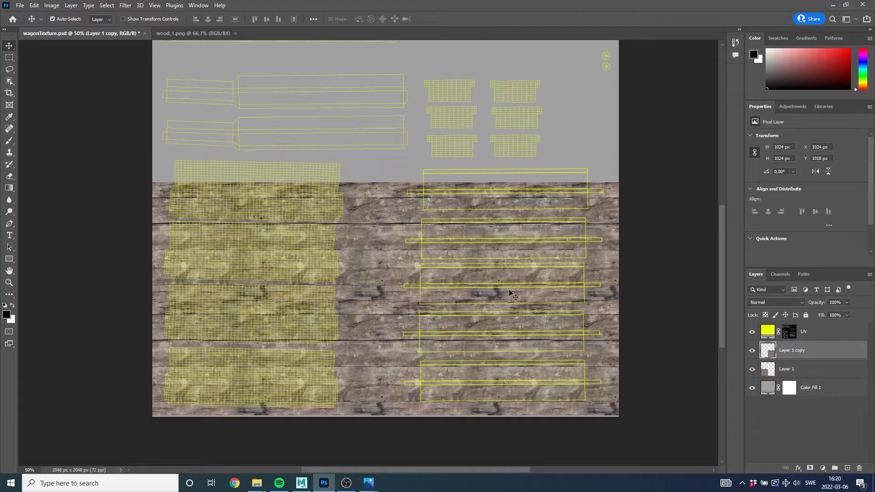
drag(410, 167, 424, 198)
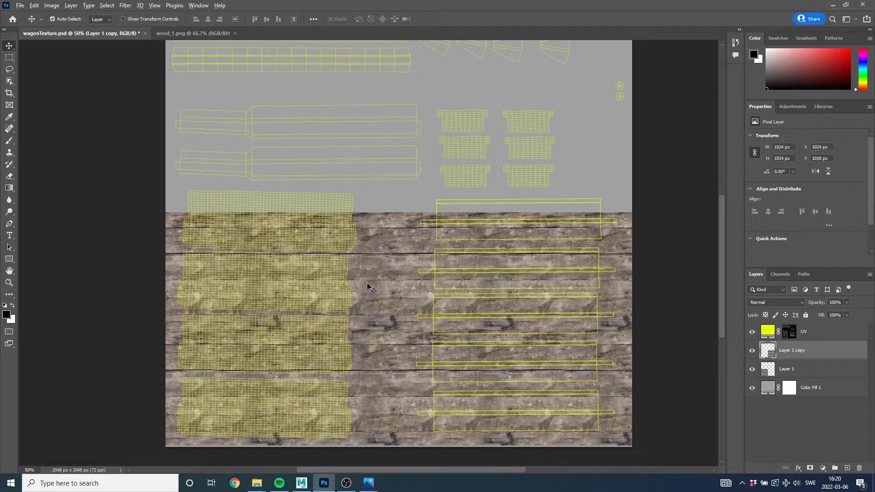
drag(365, 278, 365, 76)
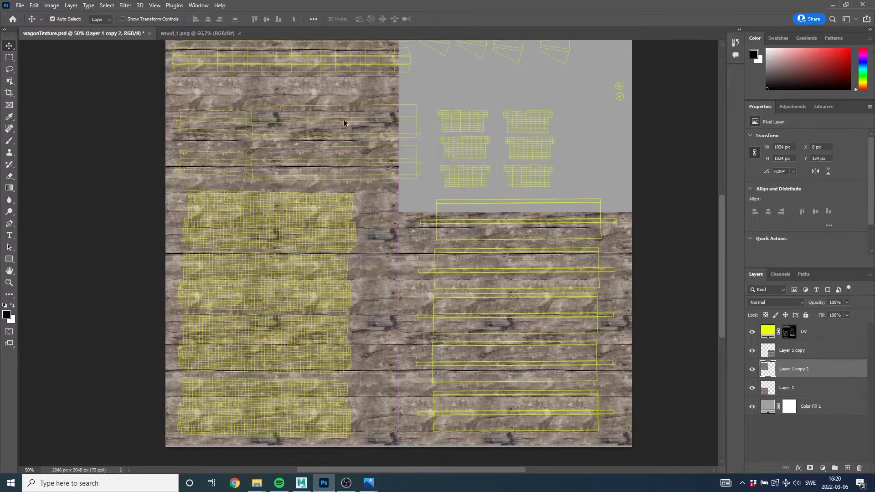
drag(367, 192, 359, 170)
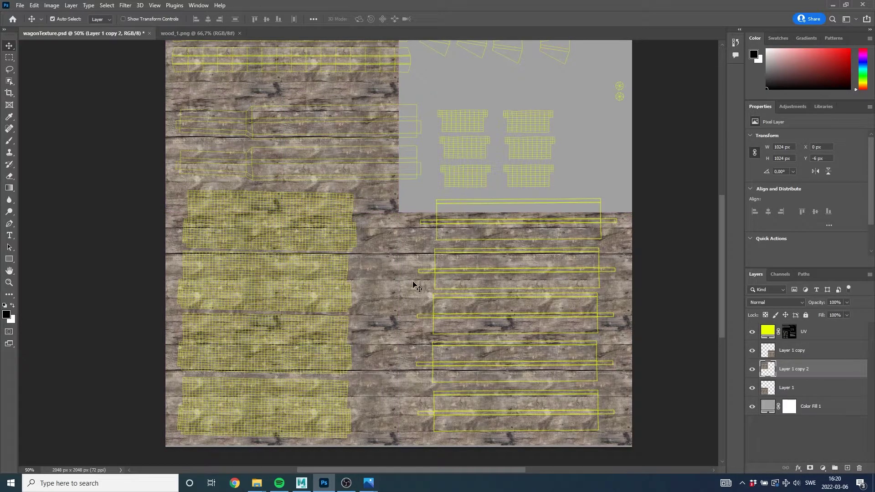
drag(412, 288, 419, 45)
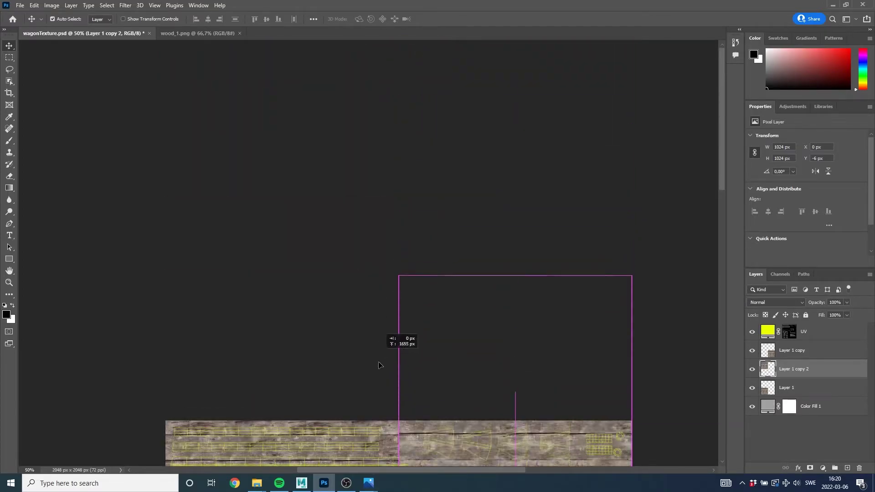
drag(419, 44, 410, 355)
drag(456, 373, 440, 92)
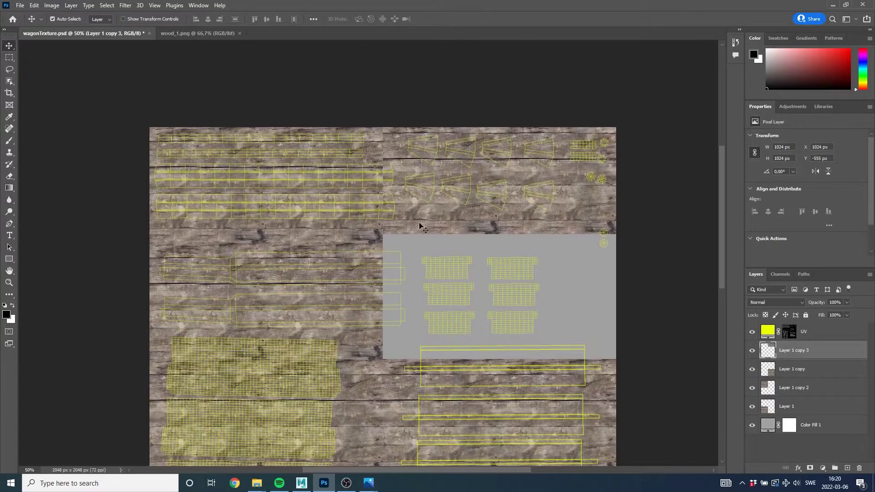
mouse_move(431, 217)
mouse_down()
mouse_move(429, 313)
mouse_move(422, 317)
mouse_move(412, 186)
mouse_up()
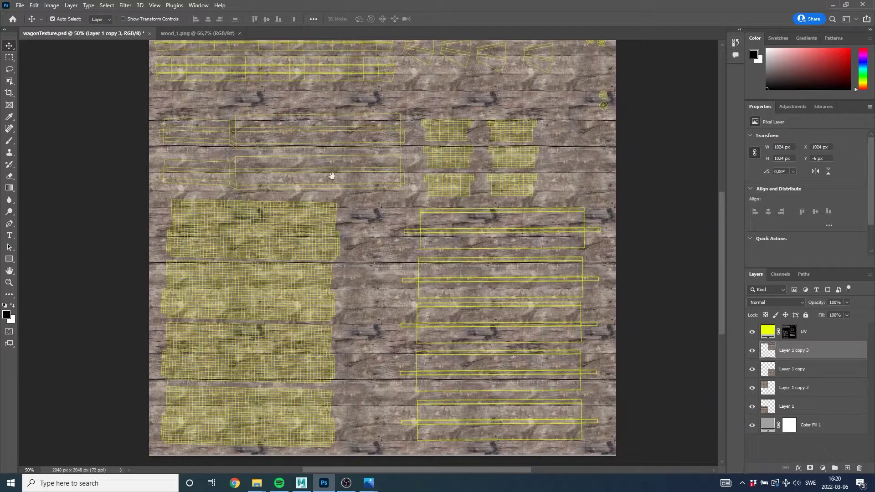
drag(474, 206, 455, 250)
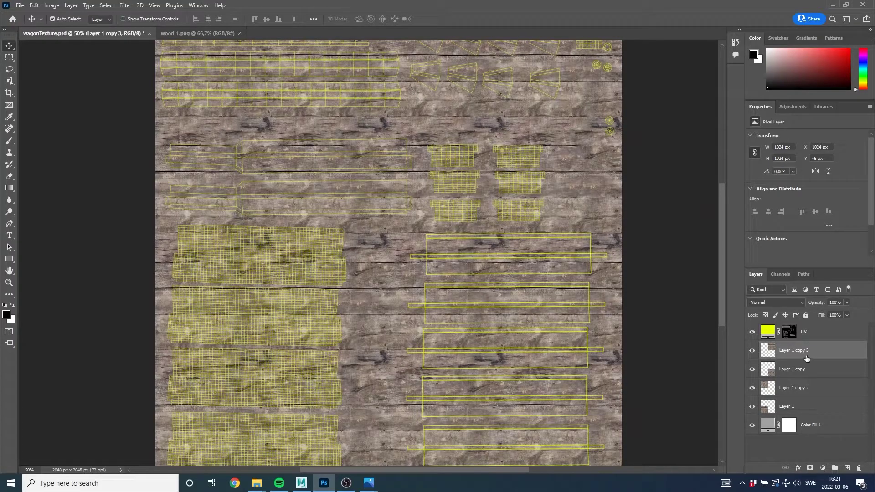
- Outline the area below the top UV strips with the Polygonal Lasso, curving down on the right
click(9, 69)
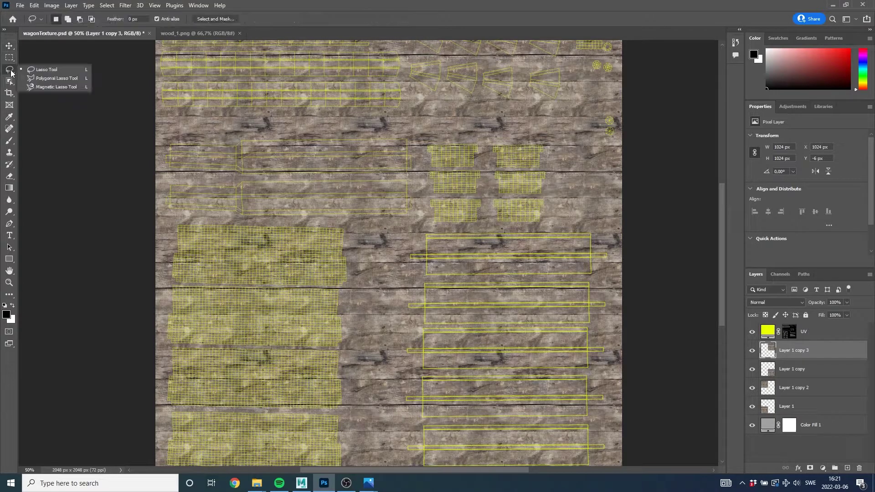
click(50, 79)
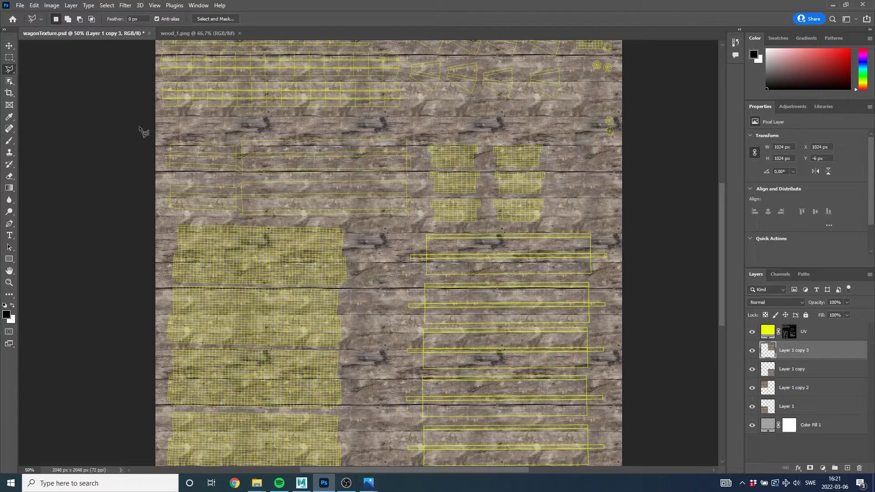
click(136, 127)
click(437, 119)
click(547, 129)
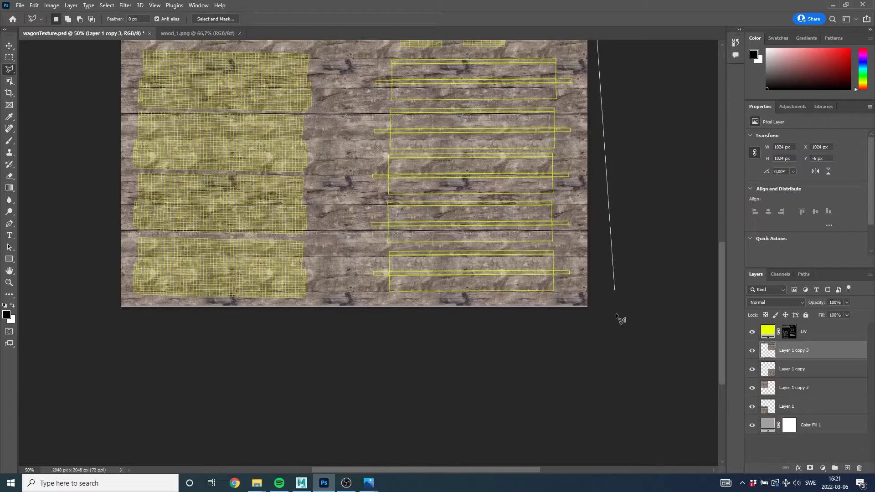
click(616, 314)
click(596, 360)
click(147, 356)
click(76, 292)
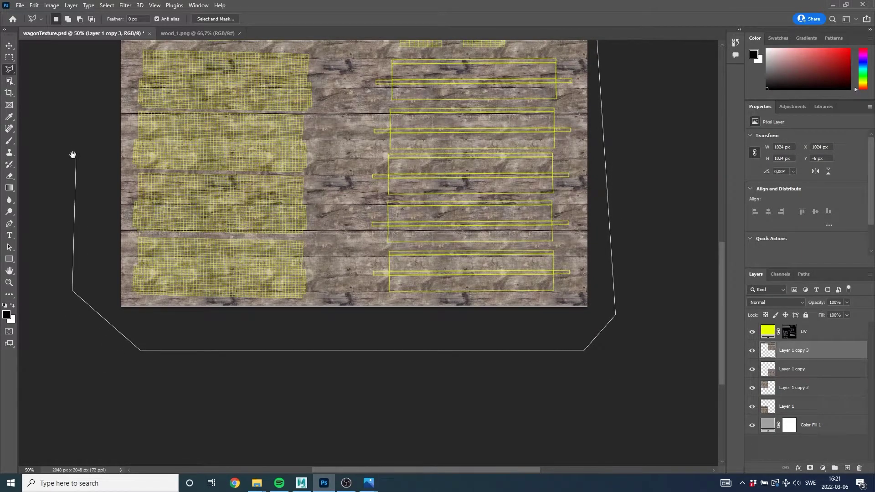
click(75, 155)
scroll(64, 205, up, 3)
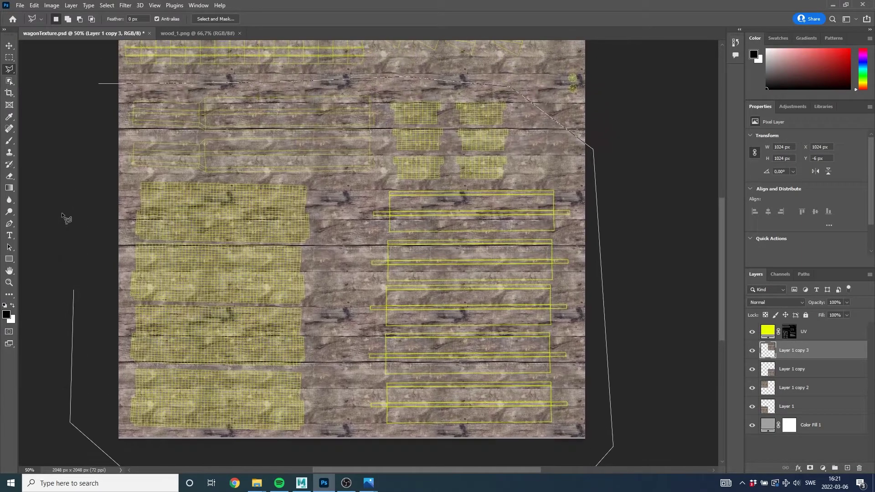
click(98, 84)
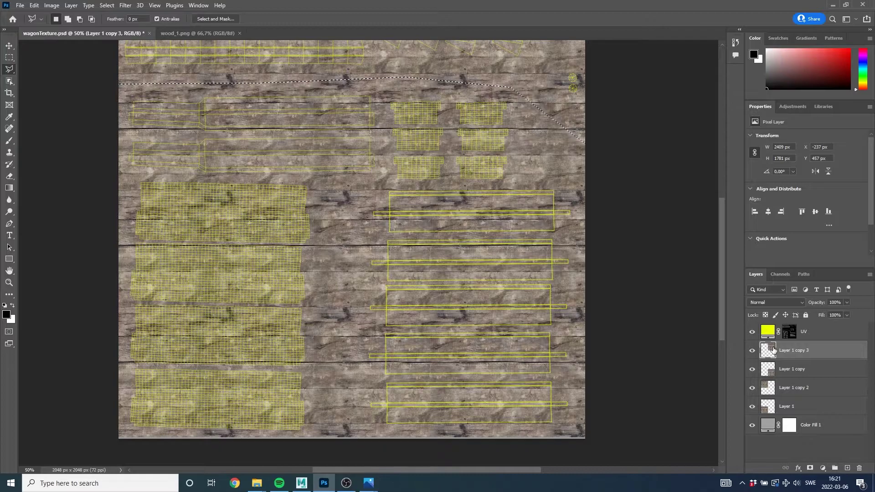
- Add selection masks to the top-right wood copy, Layer 1 copy and Layer 1 copy 2
click(810, 469)
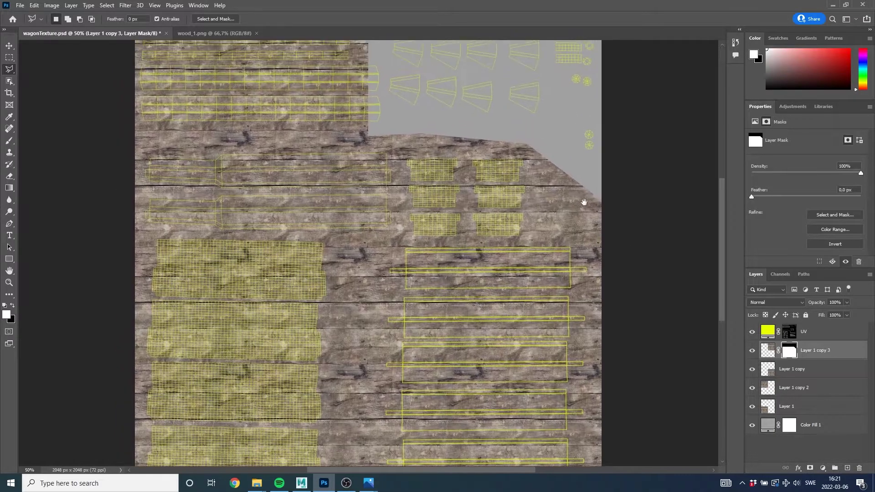
drag(571, 156, 590, 205)
drag(789, 353, 797, 350)
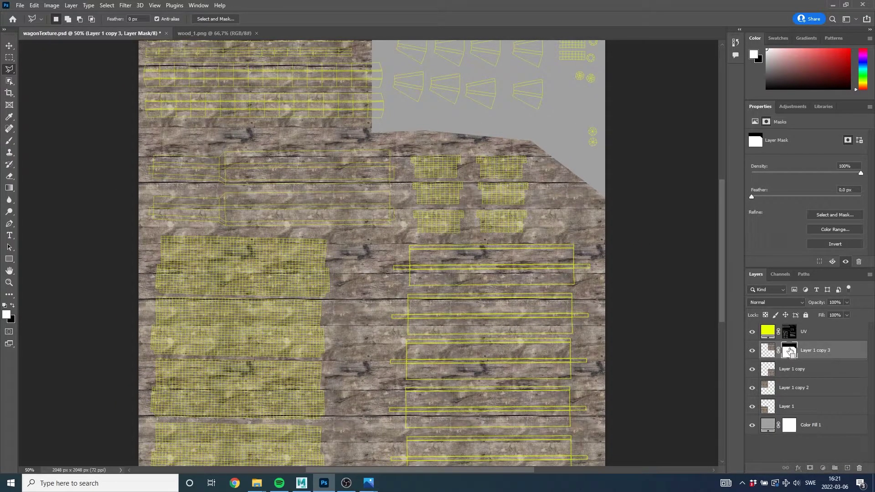
ctrl+click(791, 350)
click(804, 370)
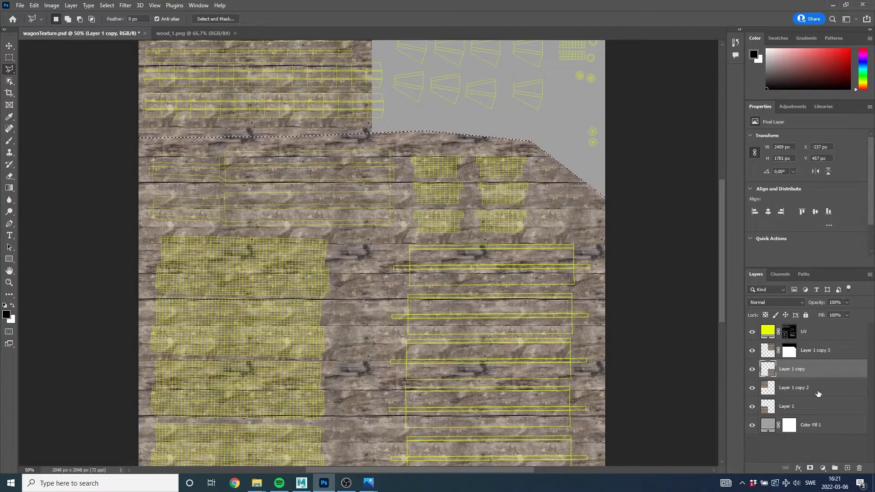
click(810, 468)
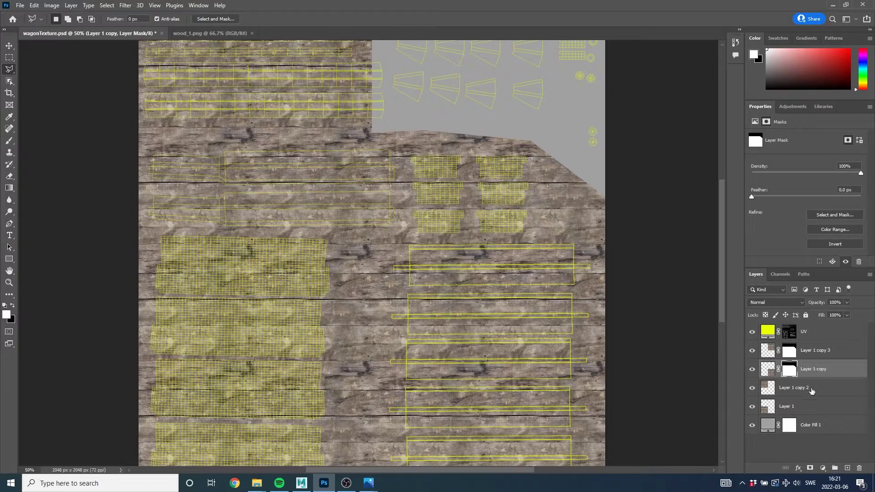
click(796, 385)
ctrl+click(792, 371)
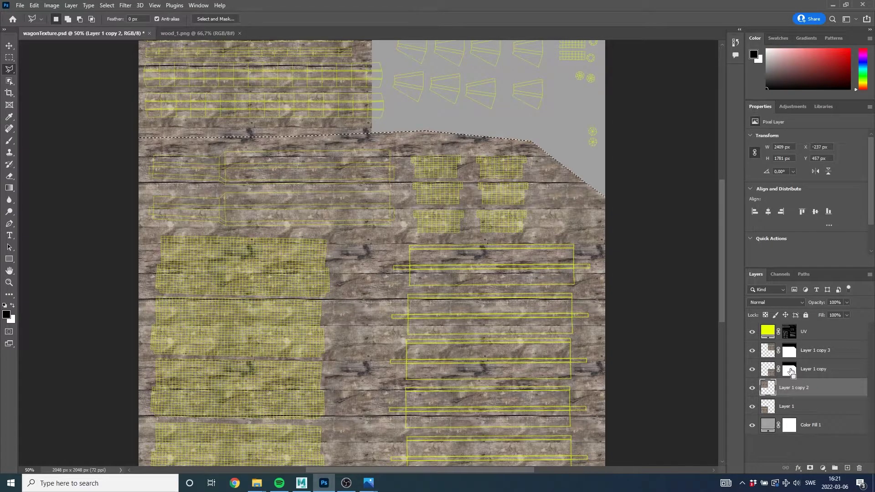
click(809, 468)
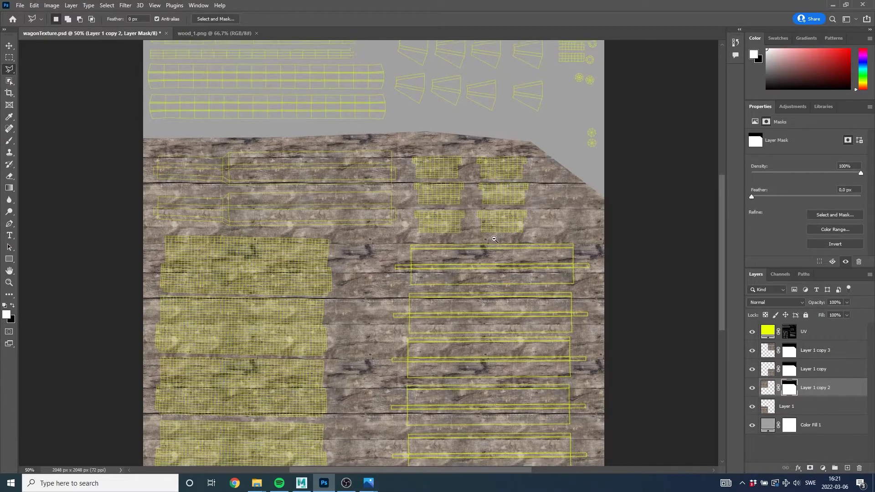
scroll(496, 237, down, 1)
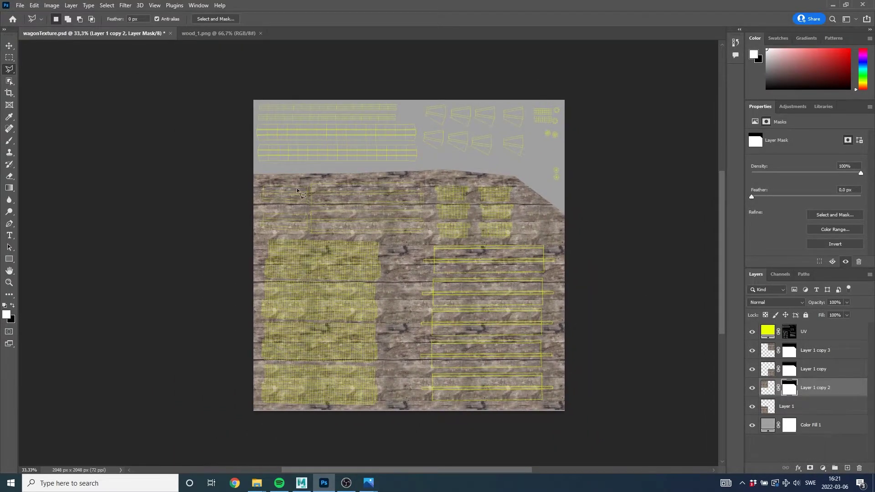
key(alt+Tab)
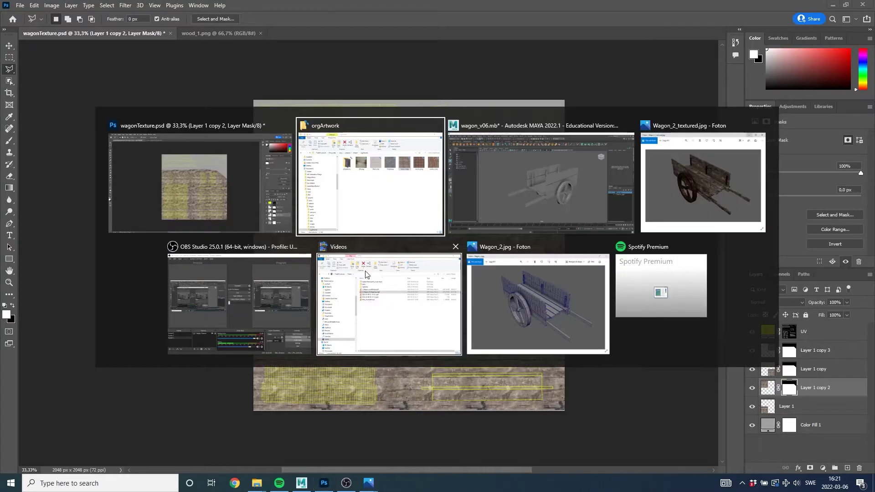
click(717, 184)
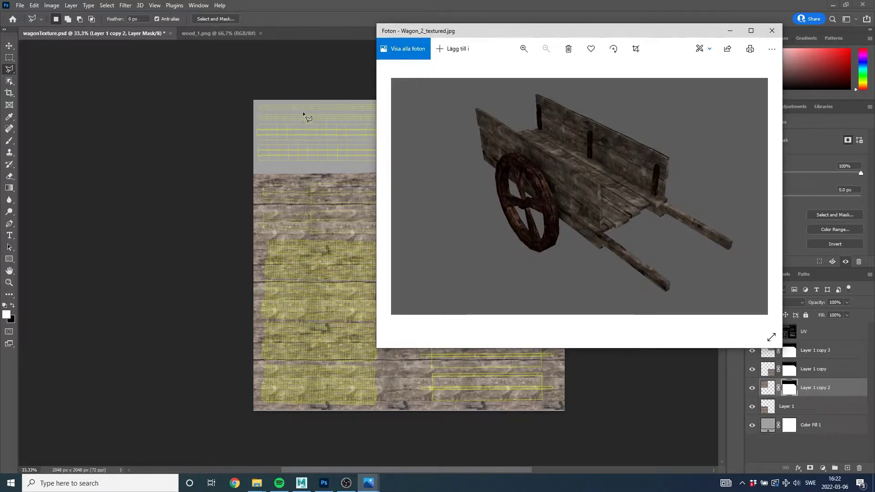
click(504, 8)
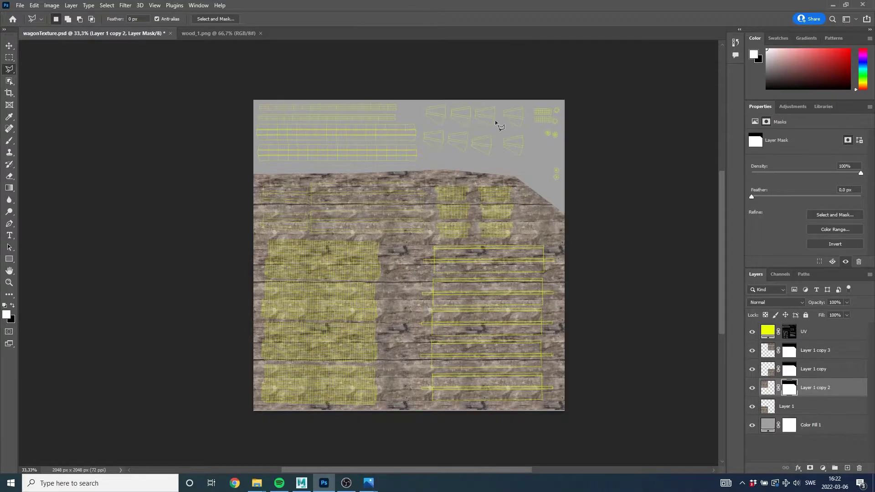
- Place wood_2.png from Wagon > orgArtwork as an embedded layer
click(20, 5)
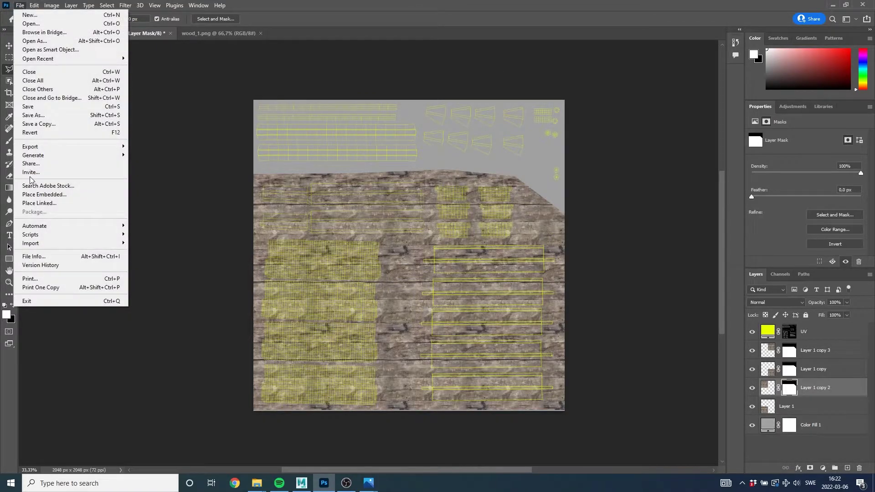
click(42, 195)
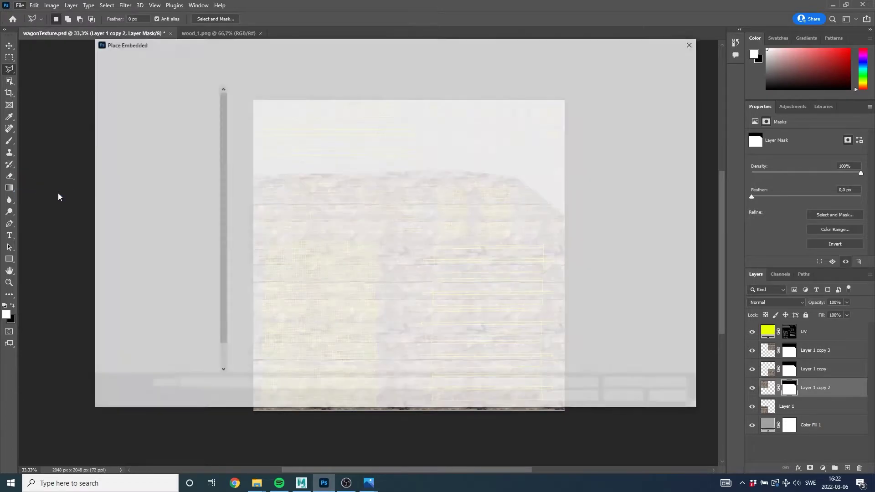
click(287, 60)
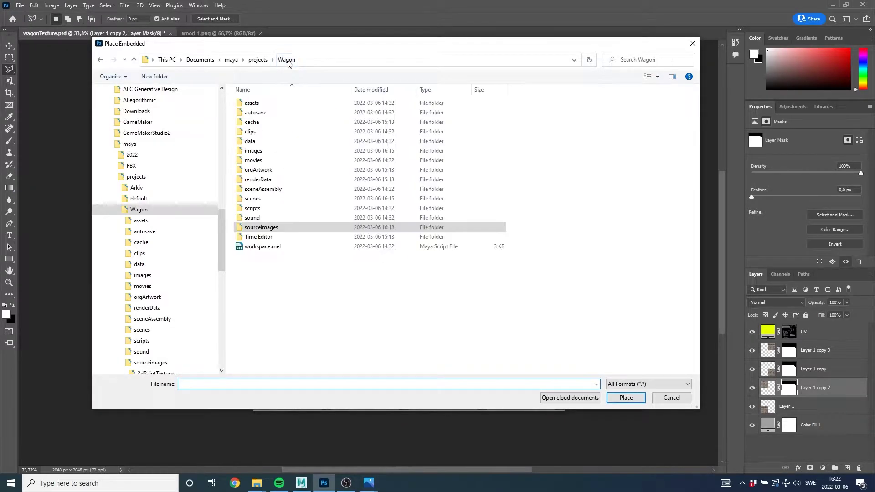
click(261, 173)
double_click(261, 173)
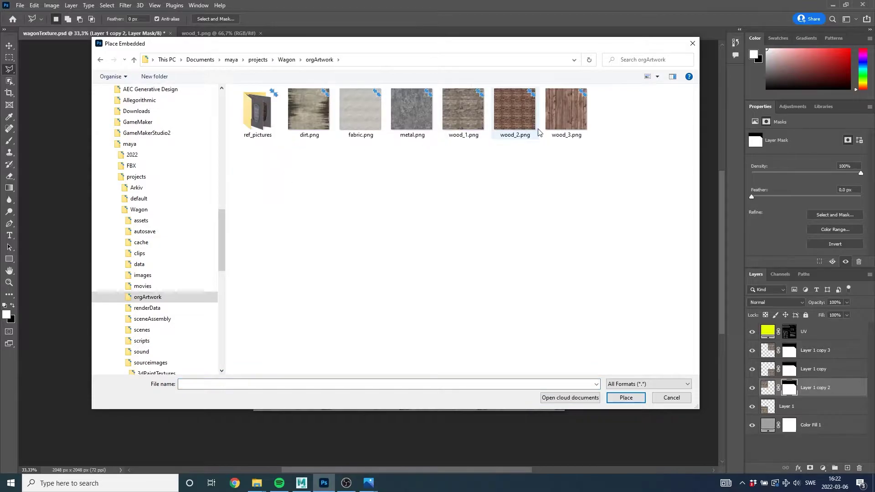
click(516, 118)
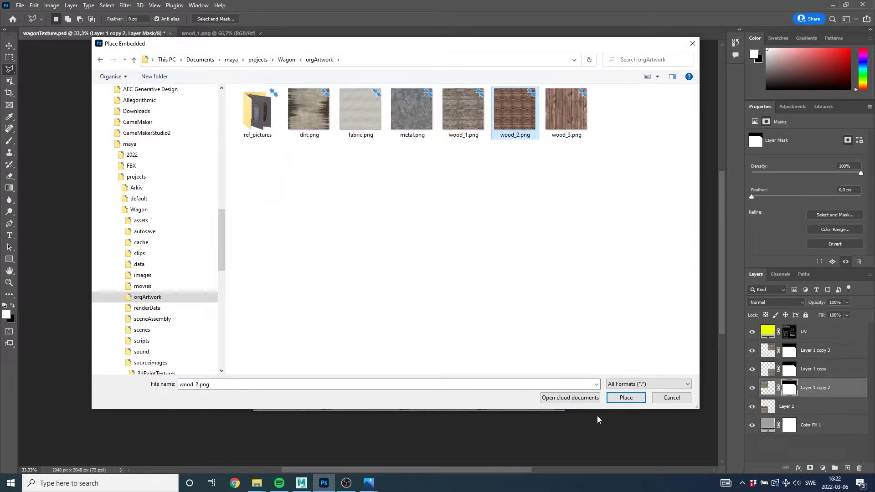
click(627, 396)
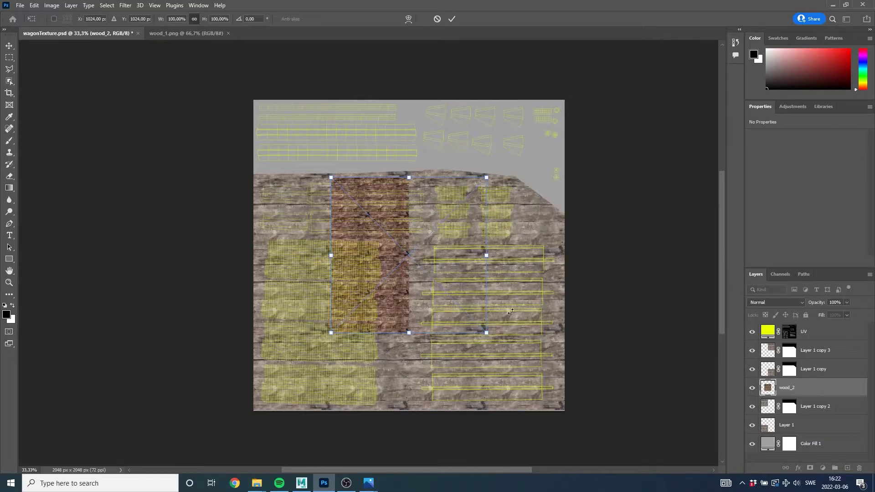
- Commit the placed wood_2 image and move its layer just beneath UV
key(Return)
key(l)
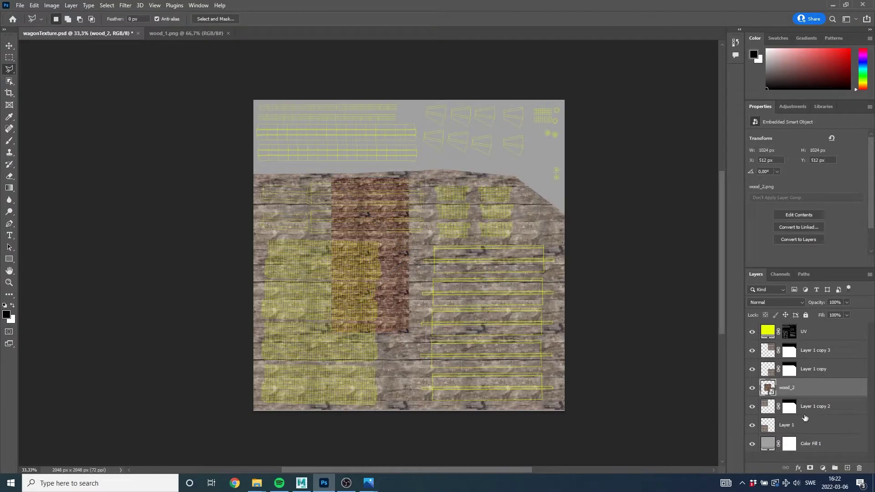
drag(817, 388, 825, 345)
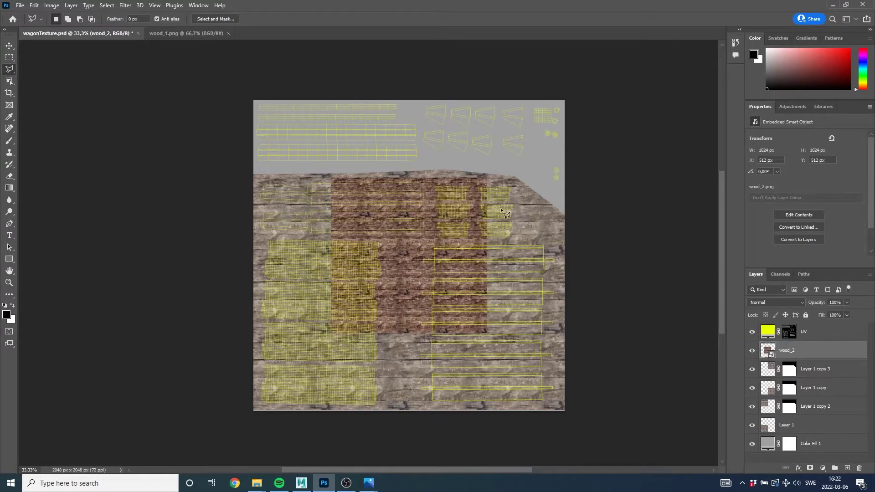
click(9, 45)
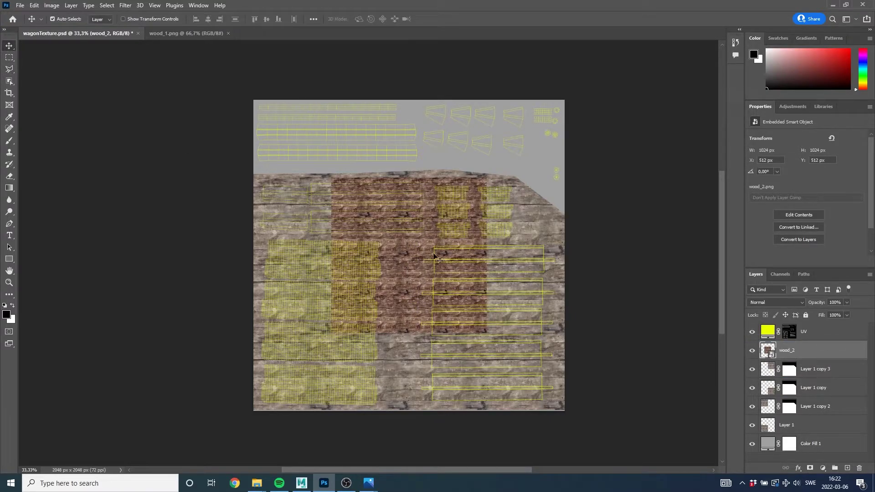
- Move wood_2 to the top-left corner and duplicate it 1024 px to the right
mouse_move(405, 257)
mouse_down()
mouse_move(326, 176)
mouse_move(343, 160)
mouse_move(297, 186)
mouse_up()
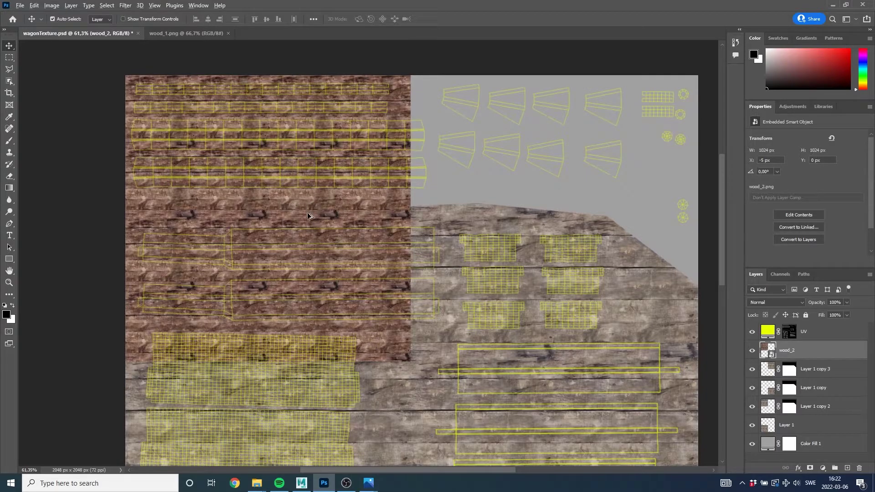
drag(284, 209, 572, 214)
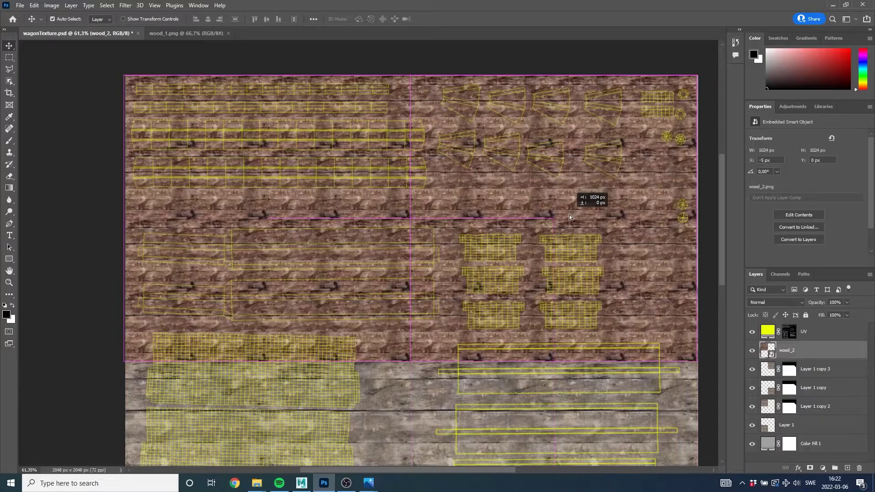
drag(572, 214, 568, 214)
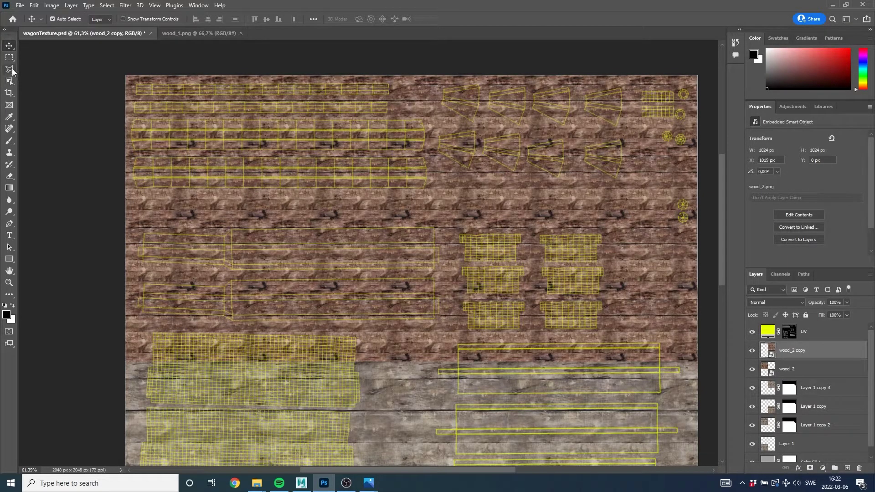
click(12, 70)
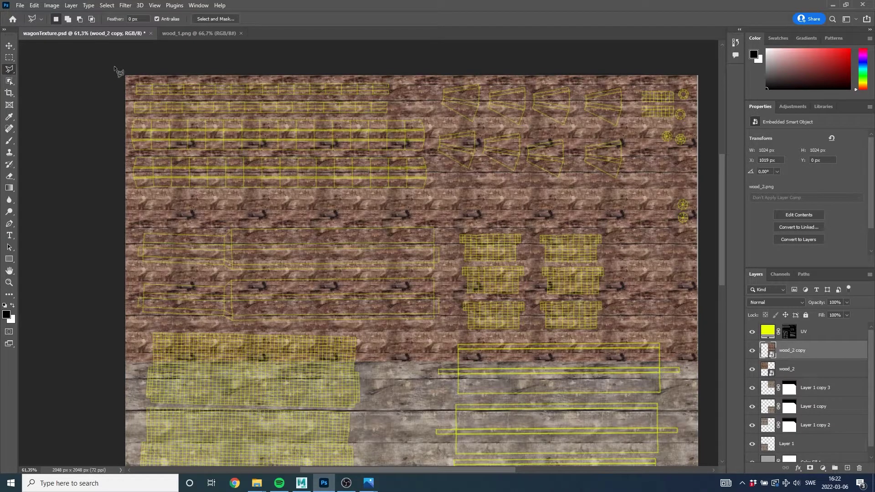
- Lasso the top band and mask wood_2 copy and wood_2 so dark wood covers only the top strip
mouse_move(128, 205)
mouse_down()
mouse_move(690, 182)
mouse_move(210, 61)
mouse_move(115, 208)
mouse_up()
click(809, 468)
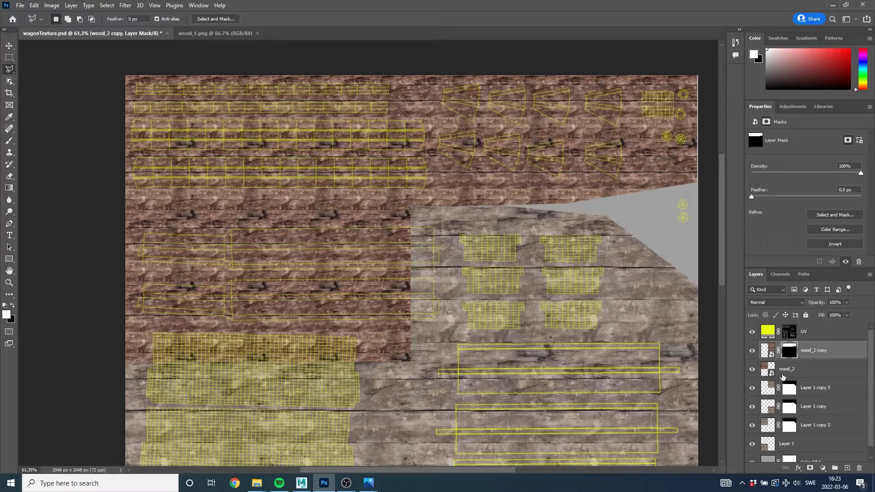
drag(787, 349, 789, 348)
ctrl+click(789, 349)
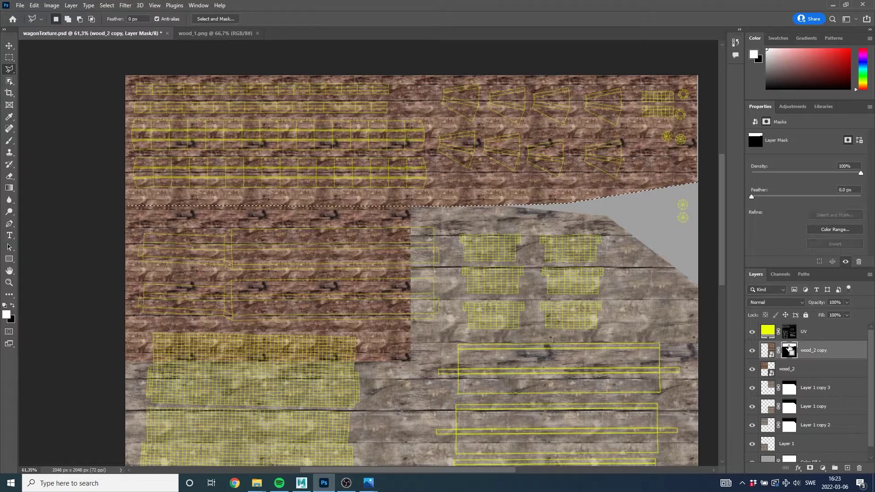
click(805, 369)
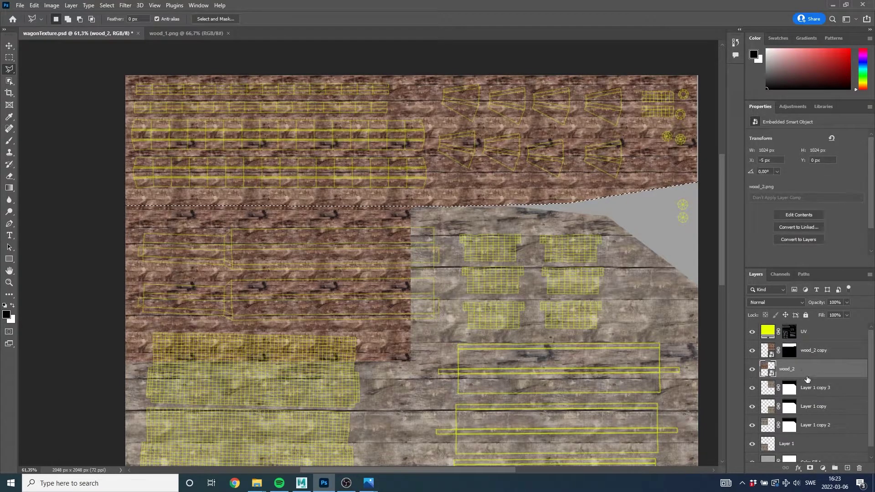
click(811, 469)
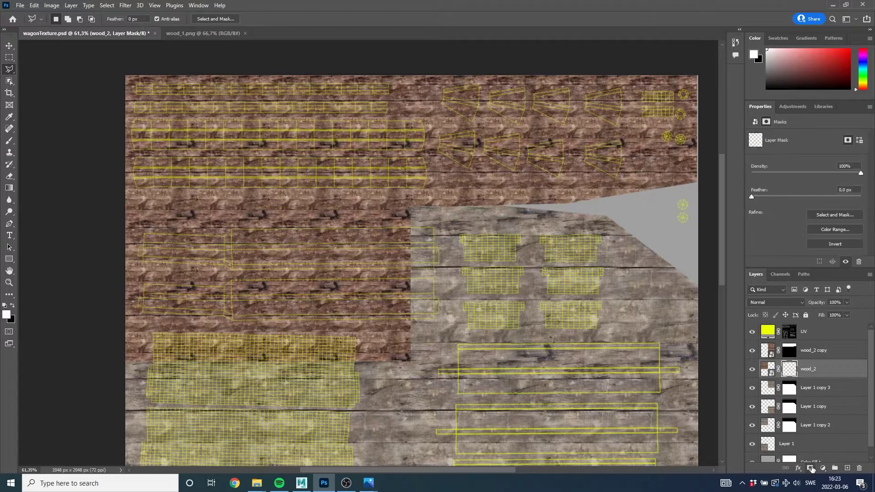
mouse_move(511, 240)
mouse_down()
mouse_move(405, 235)
mouse_move(413, 226)
mouse_up()
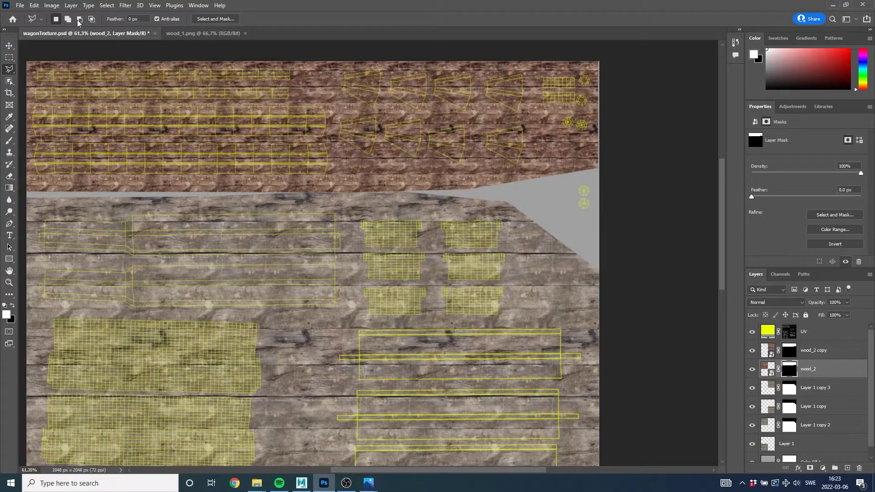
- Place metal.png as an embedded layer and move it to the right
click(20, 6)
click(45, 196)
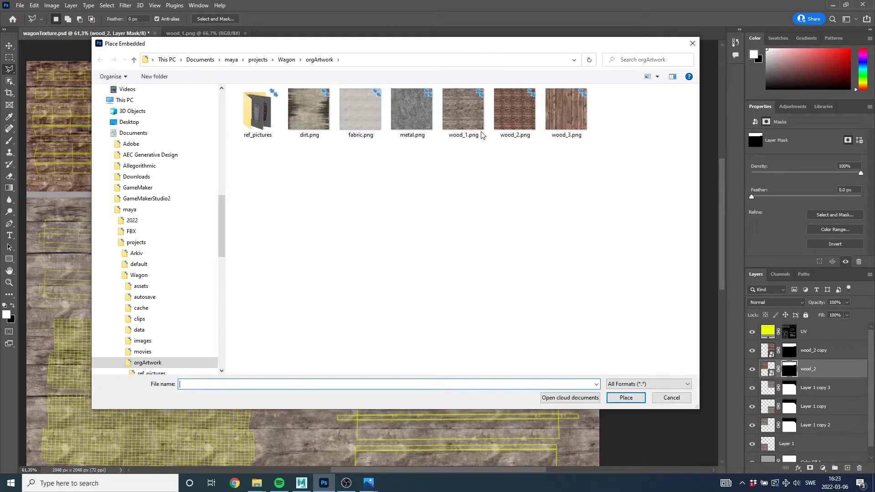
click(411, 112)
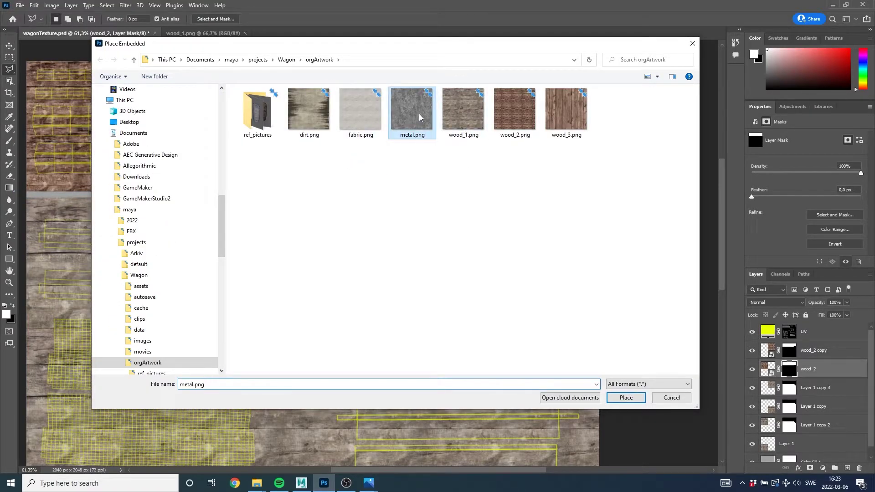
click(625, 398)
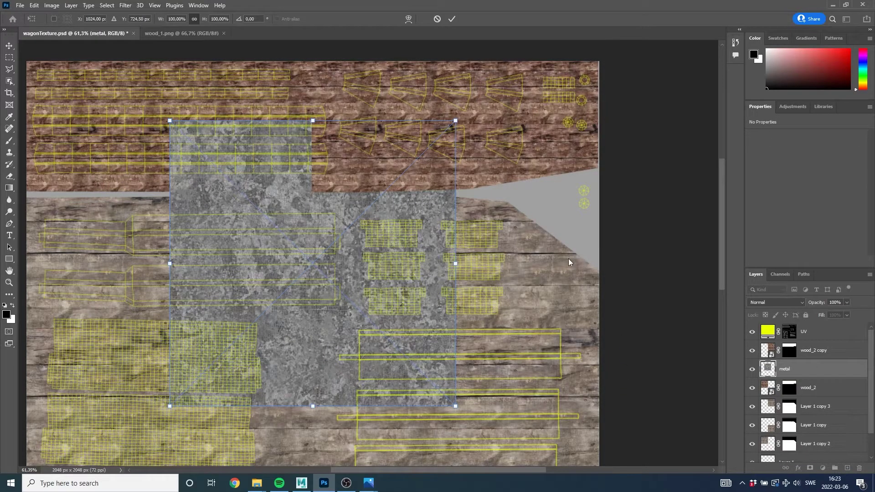
key(Return)
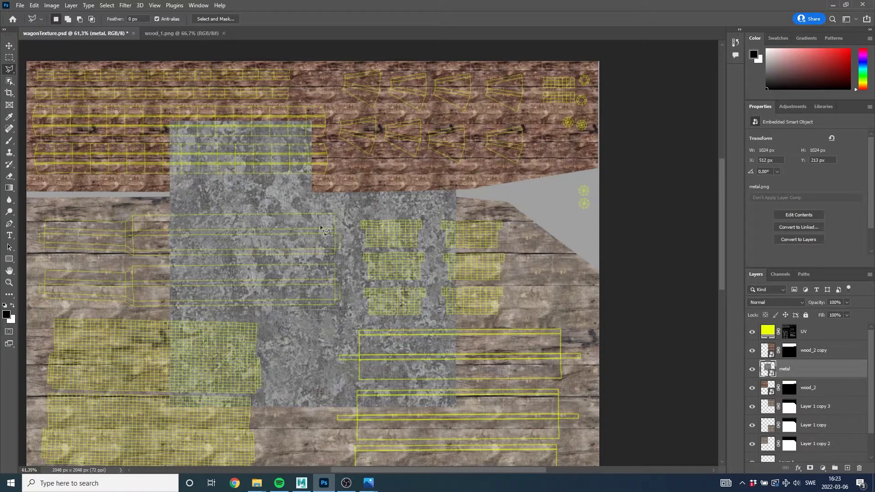
click(10, 46)
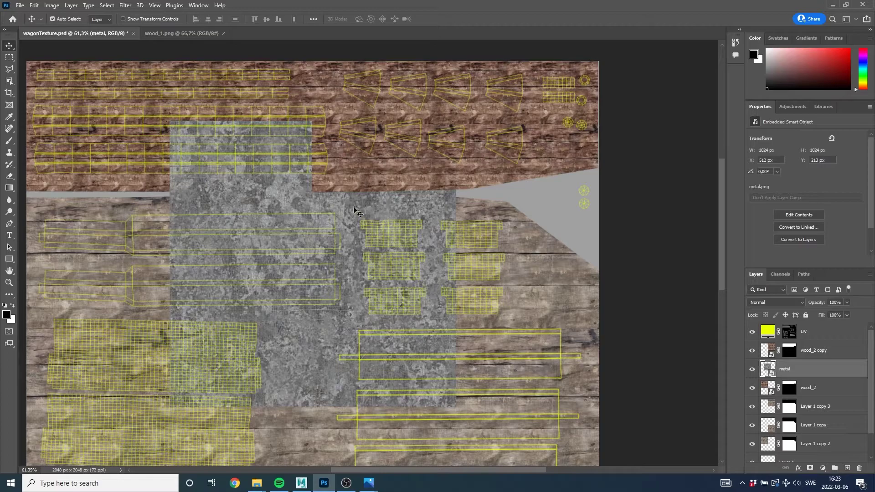
mouse_move(354, 211)
mouse_down()
mouse_move(418, 213)
mouse_move(394, 218)
mouse_up()
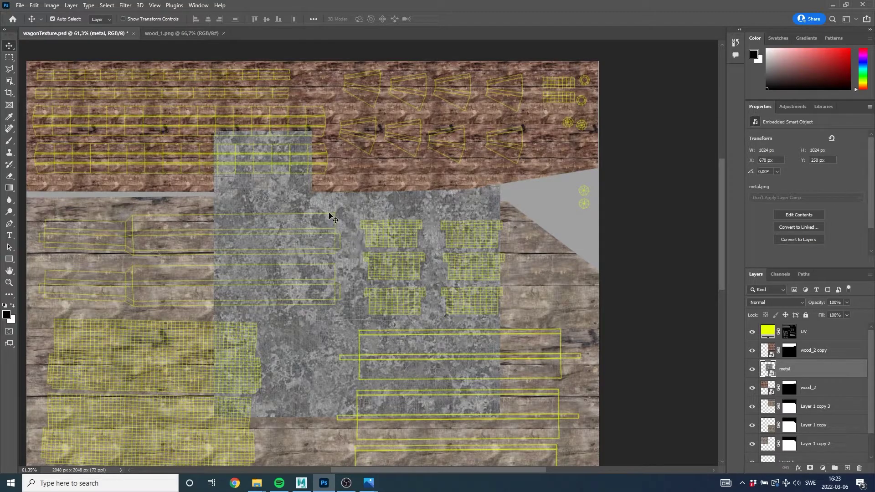
- Free Transform the metal layer down to about 115 px and position it over the two hub UV shells
click(34, 6)
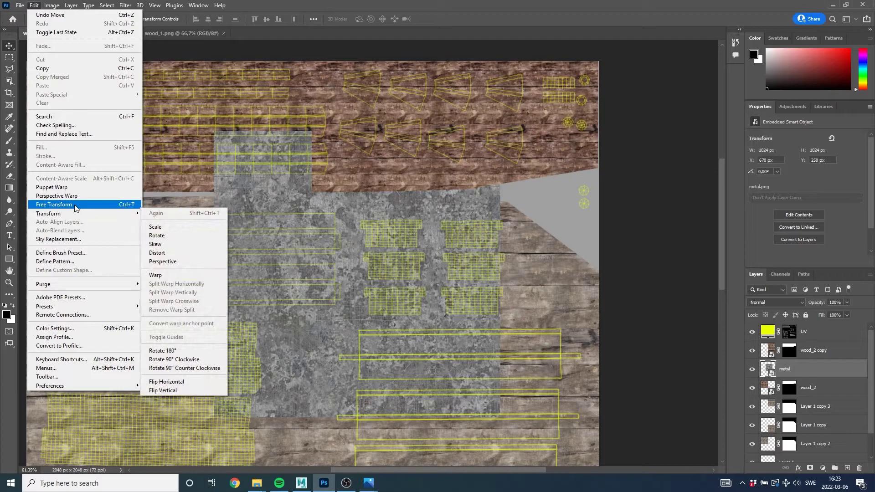
click(54, 204)
mouse_move(500, 131)
mouse_down()
mouse_move(297, 293)
mouse_move(237, 366)
mouse_up()
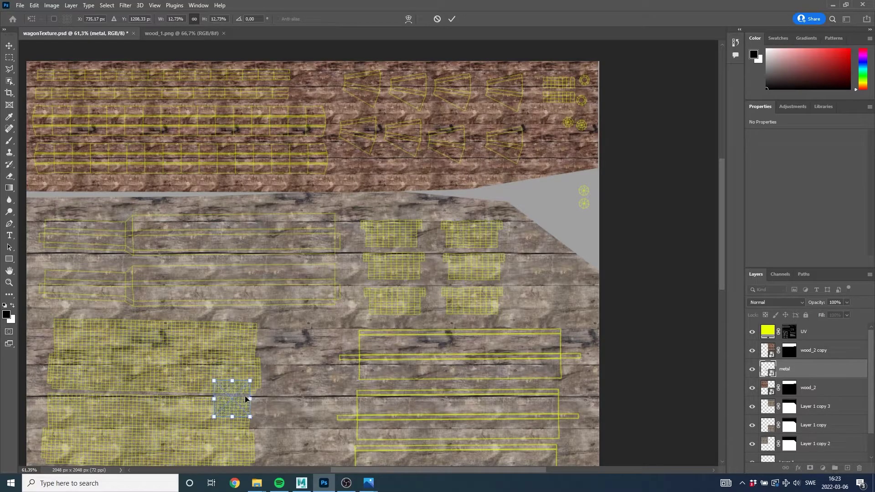
mouse_move(244, 399)
mouse_down()
mouse_move(585, 210)
mouse_move(592, 197)
mouse_up()
scroll(579, 182, up, 3)
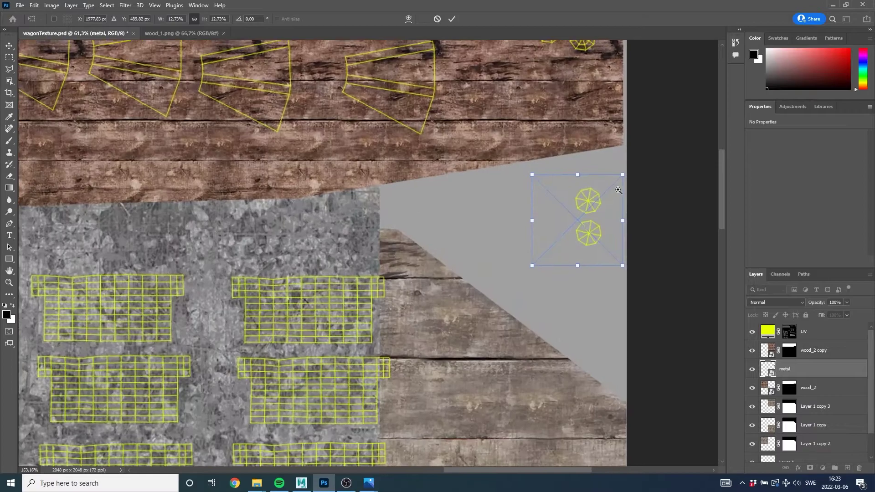
scroll(578, 205, up, 2)
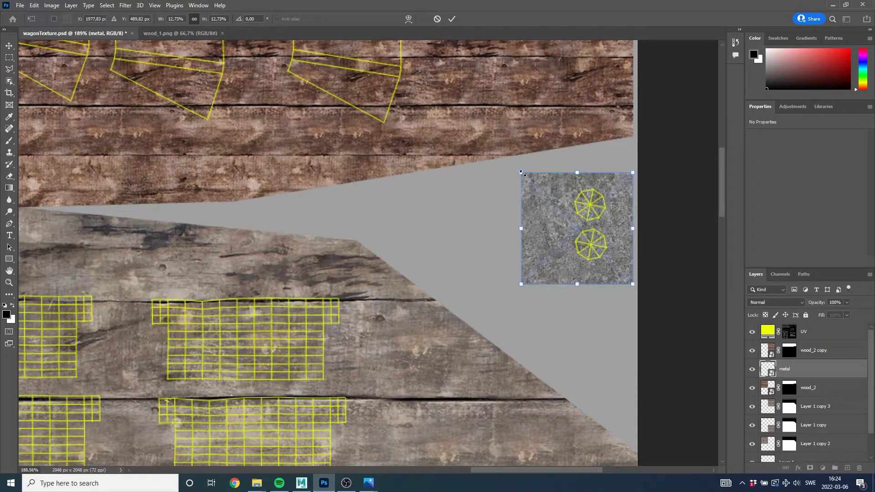
drag(522, 173, 534, 186)
drag(556, 235, 553, 227)
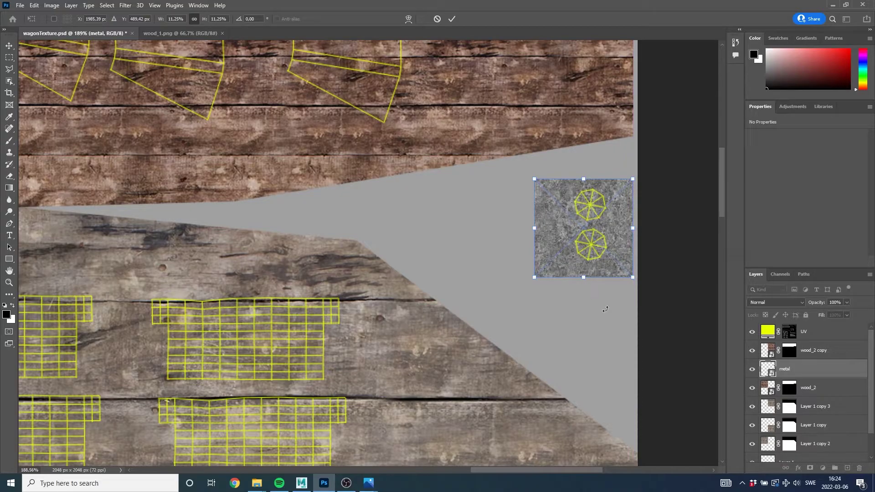
key(Return)
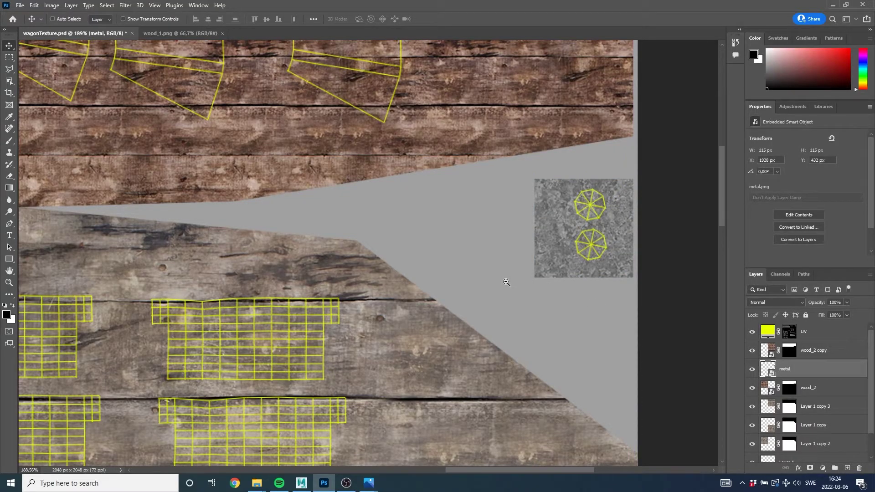
scroll(504, 279, down, 2)
scroll(504, 279, down, 2)
scroll(504, 279, down, 1)
drag(376, 297, 457, 182)
scroll(457, 210, down, 1)
- Save the wagonTexture.psd document
key(ctrl)
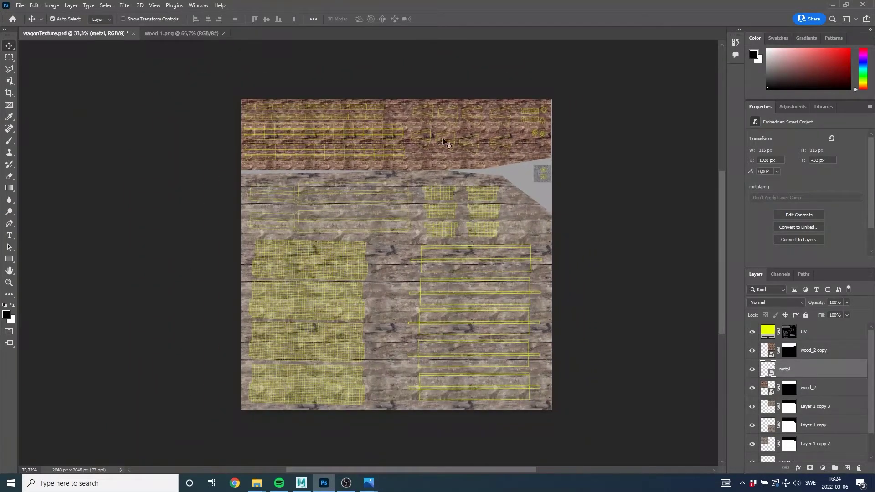
click(21, 6)
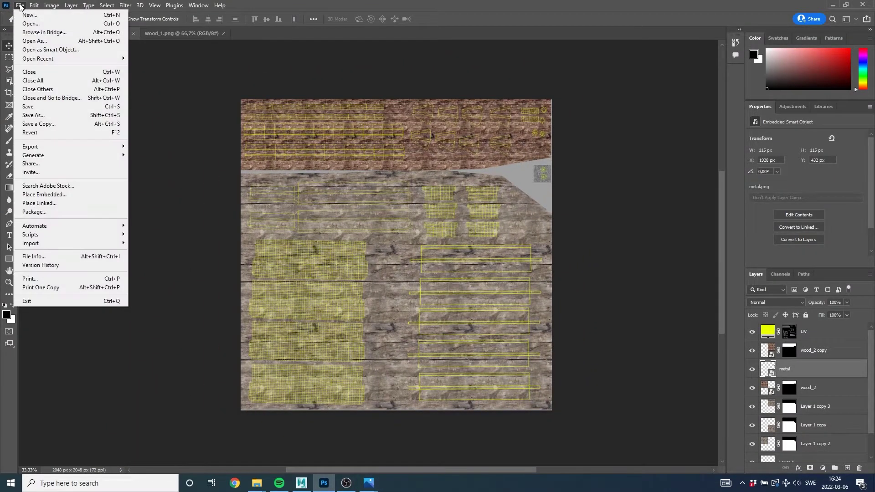
click(50, 107)
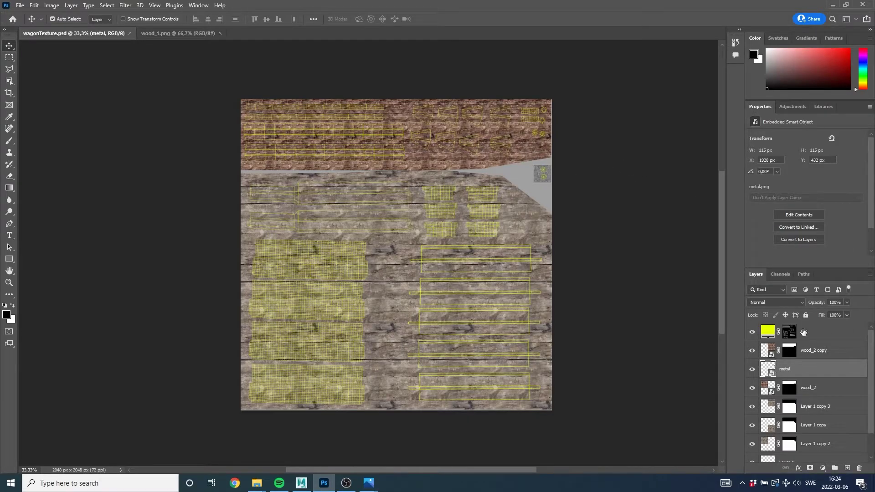
- Hide the yellow UV wireframe layer and bring up Save As for the texture
click(753, 332)
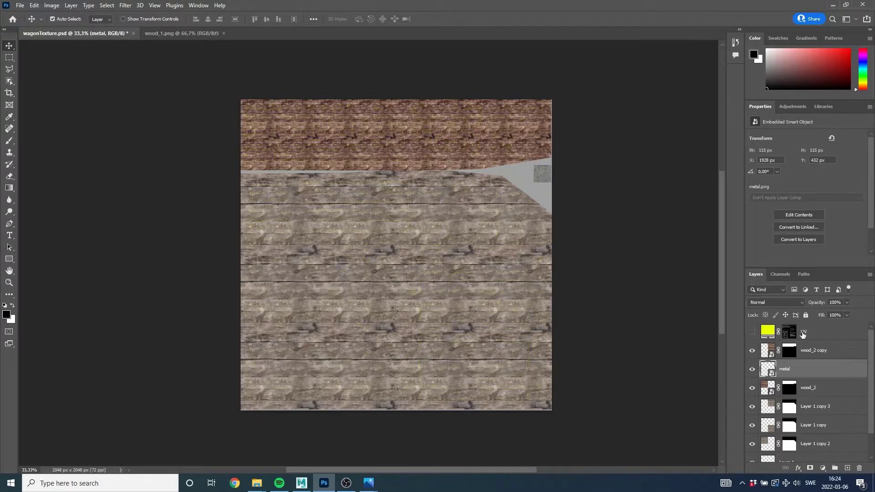
click(21, 6)
click(38, 116)
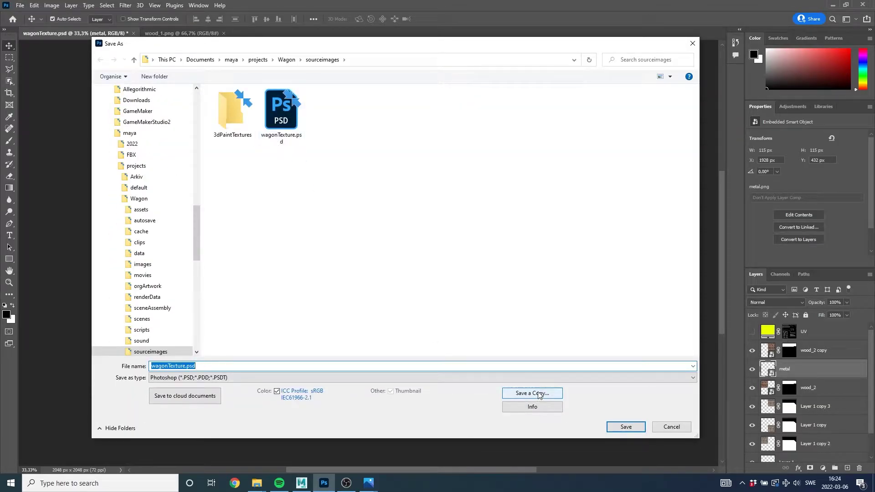
- Save a PNG copy named wagonTexture.png into sourceimages with default PNG options
click(539, 393)
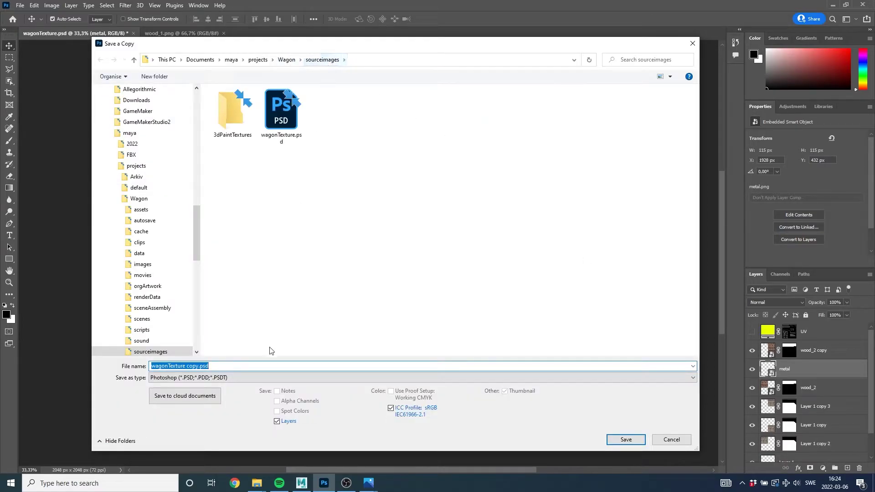
click(266, 377)
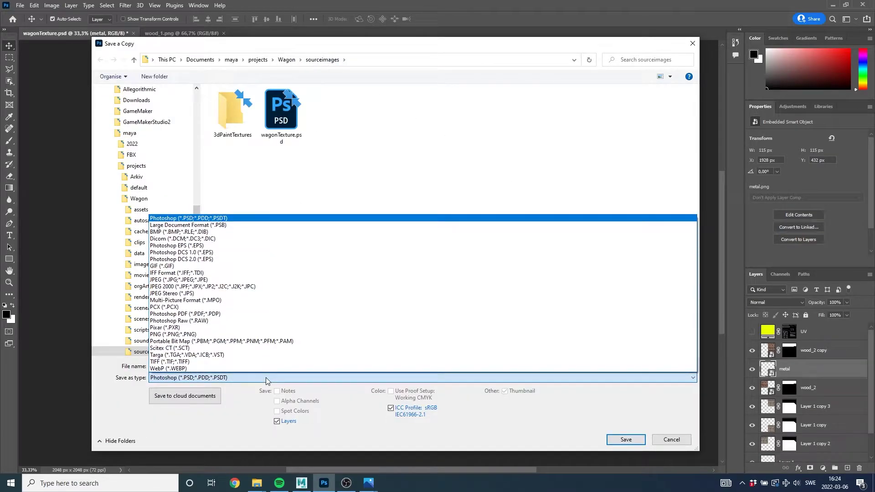
click(181, 335)
click(195, 367)
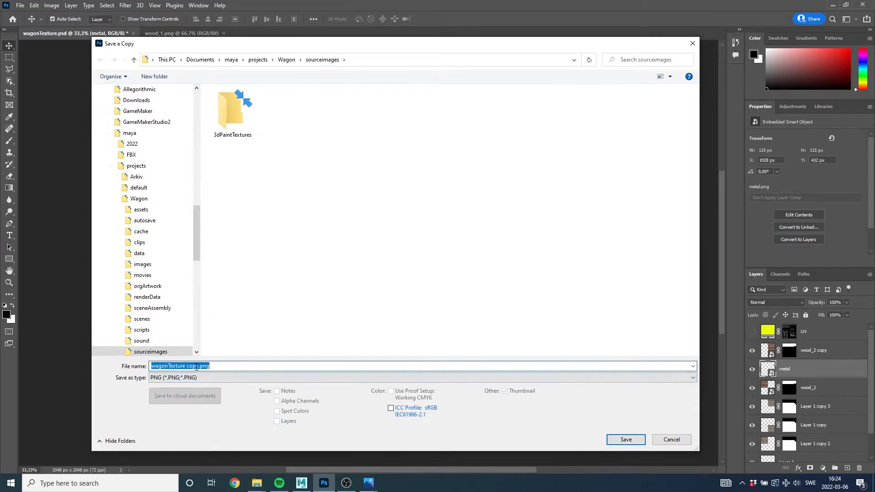
click(198, 366)
key(BackSpace)
key(BackSpace)
key(BackSpace)
key(BackSpace)
key(BackSpace)
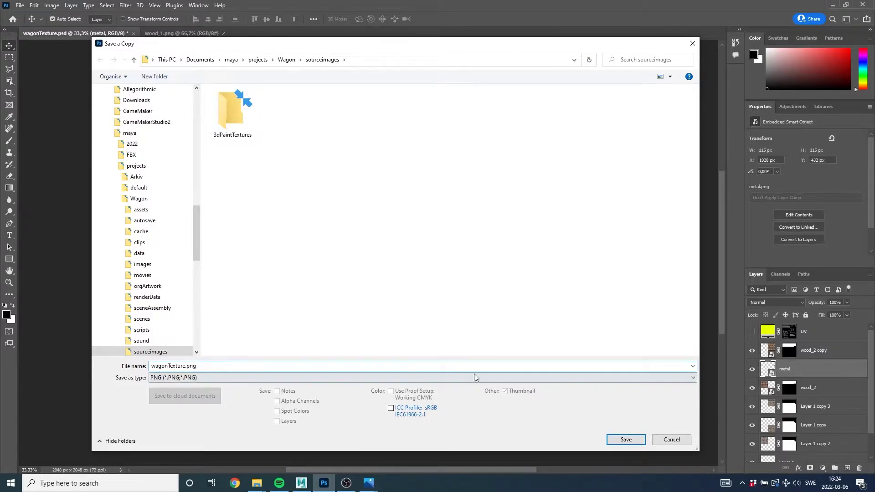
click(613, 441)
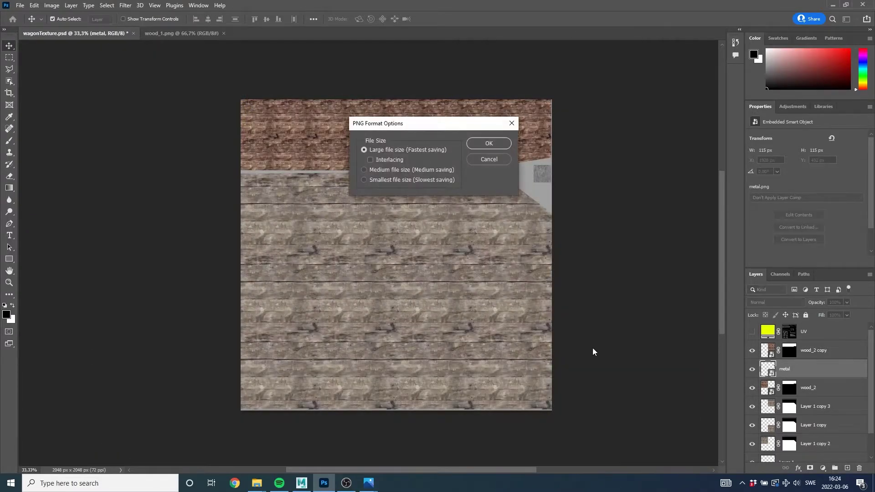
click(486, 145)
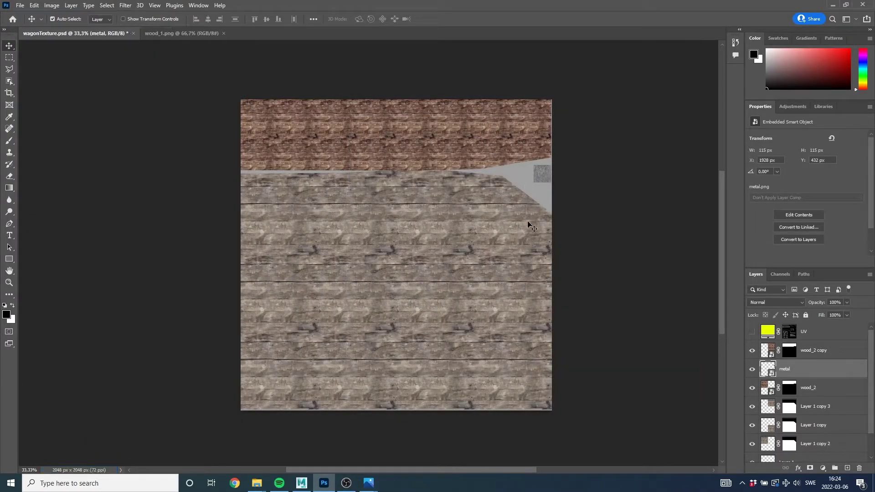
key(alt+Tab)
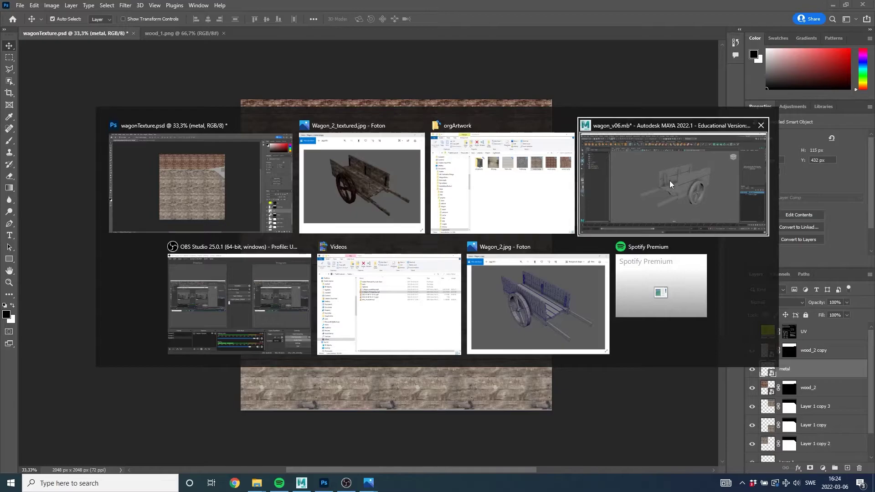
- Return to the Maya wagon scene and bring up Hypershade
click(669, 182)
scroll(601, 195, down, 2)
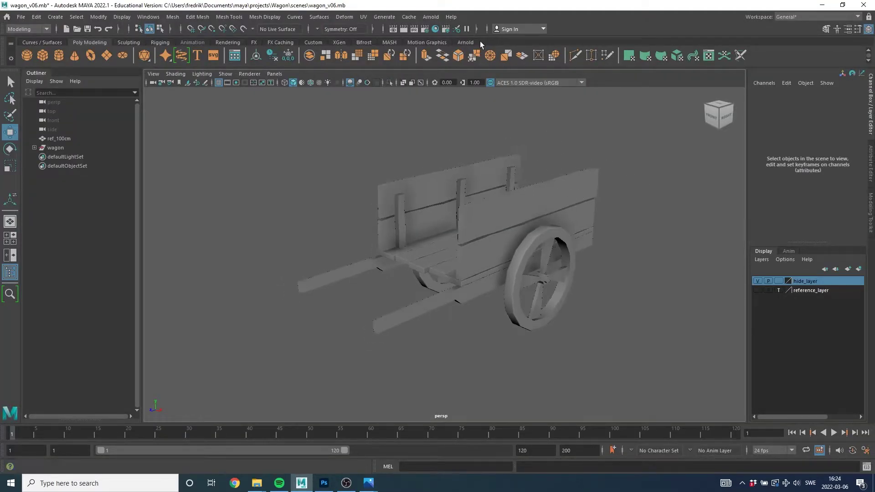
click(436, 28)
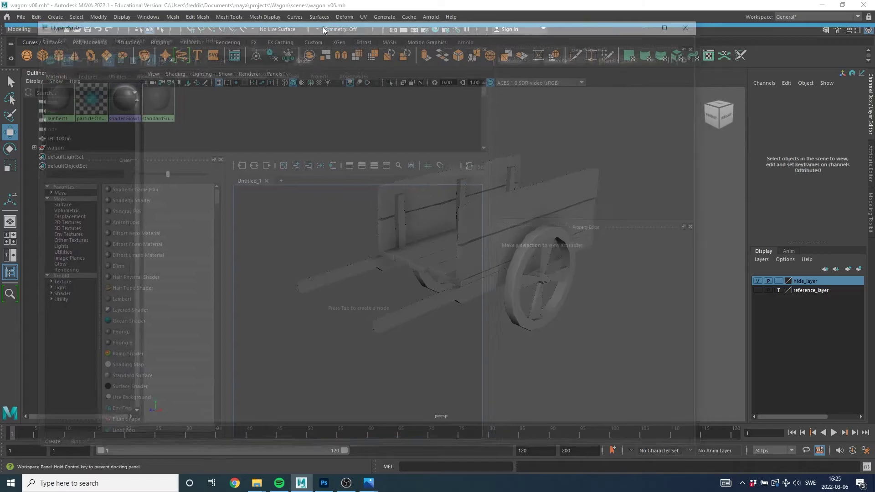
drag(321, 30, 324, 42)
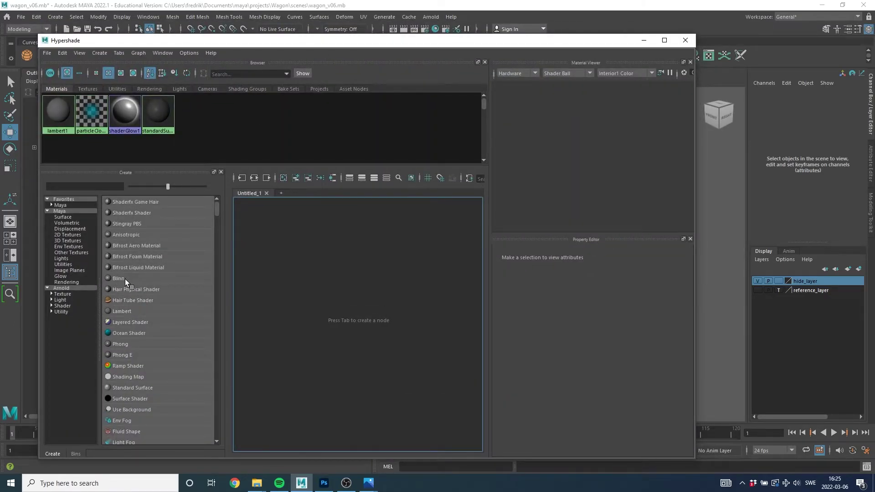
- Create a Blinn material and rename blinn1 to wagon_MAT
click(122, 279)
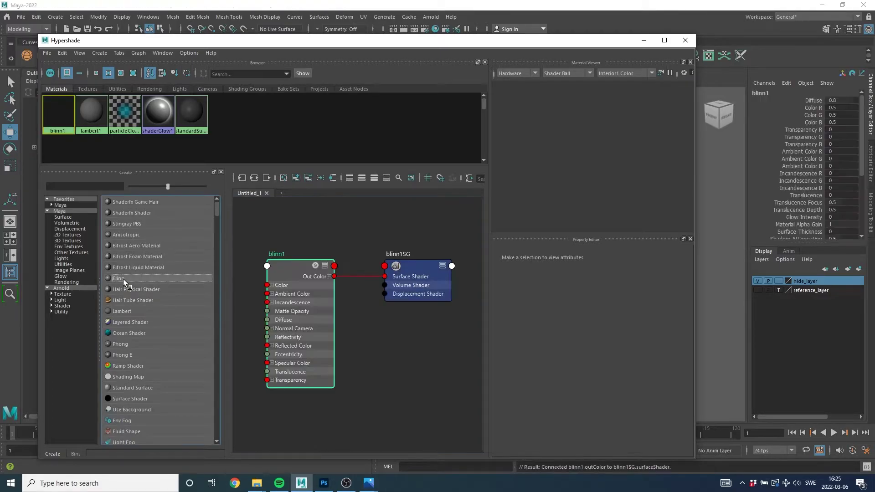
drag(300, 273, 299, 267)
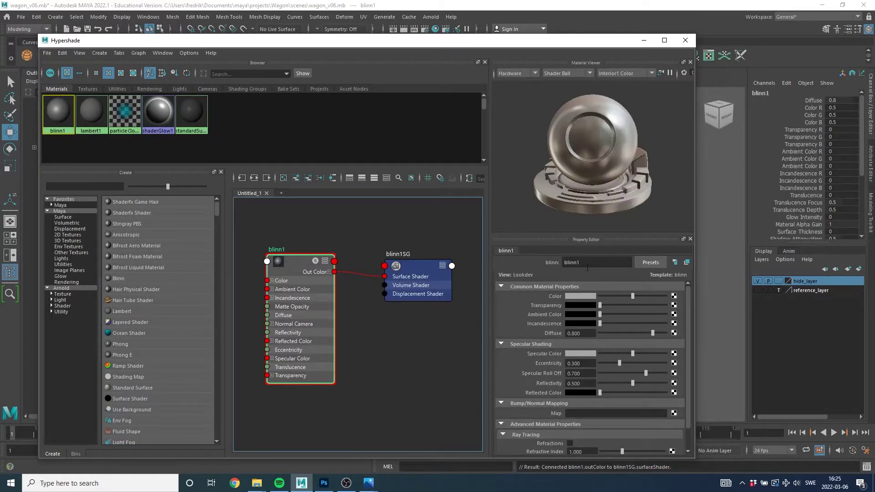
drag(587, 262, 555, 262)
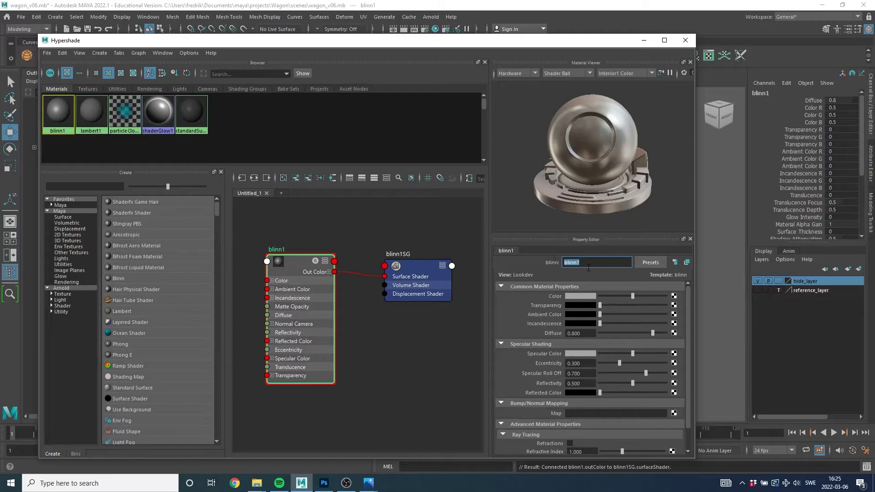
text(wagon_MAT)
key(Return)
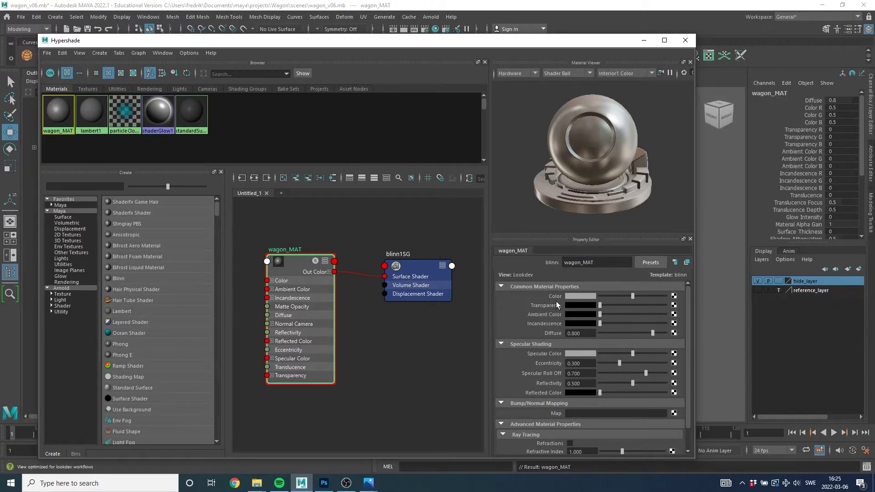
- Connect a file texture loading sourceimages/wagonTexture.png to wagon_MAT's Color
click(674, 296)
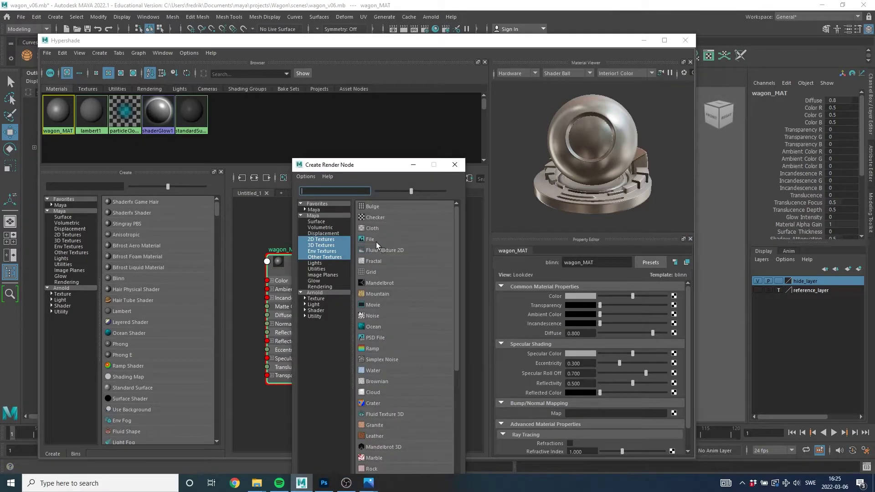
click(376, 238)
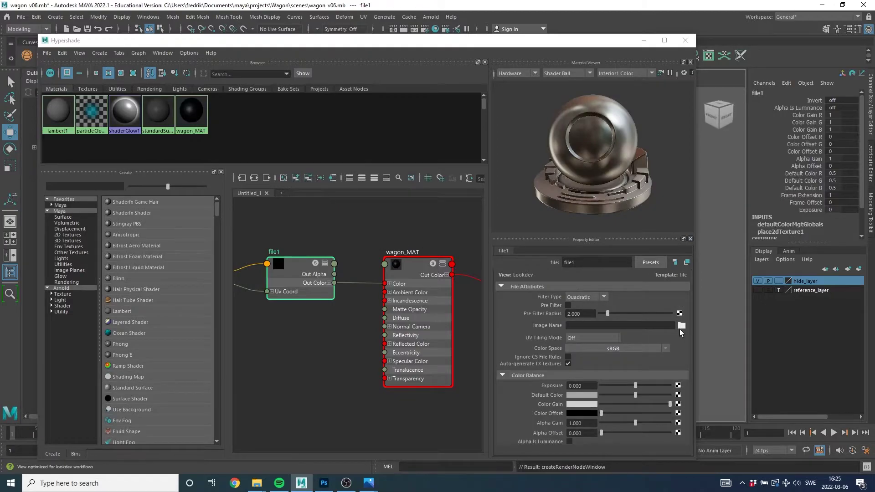
click(681, 325)
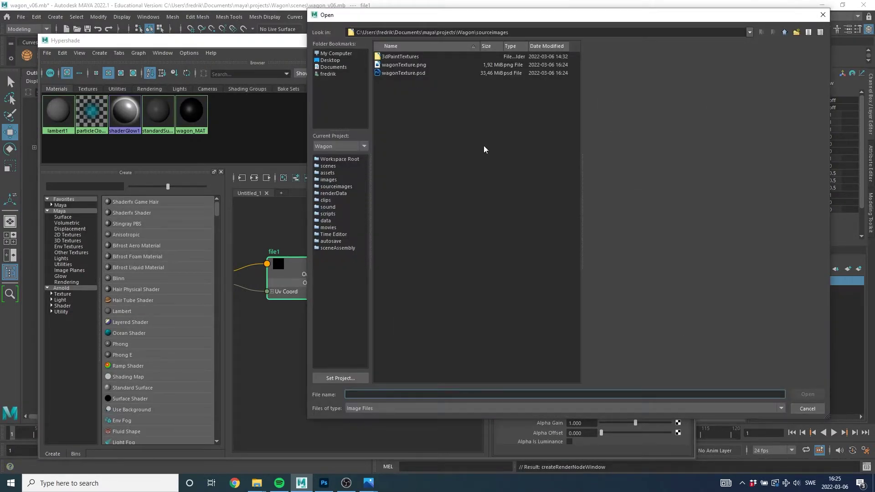
click(411, 65)
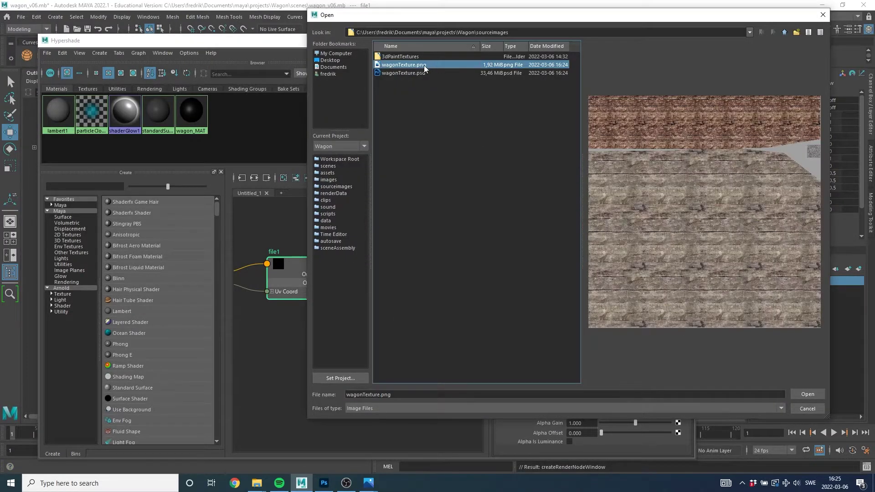
click(804, 394)
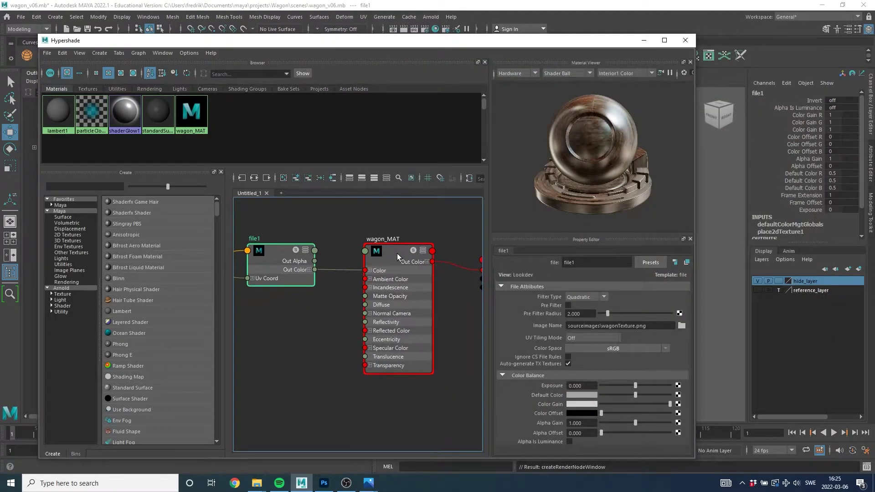
- Lower Specular Roll Off to 0.196 and Reflectivity to 0.126, then close Hypershade
click(396, 244)
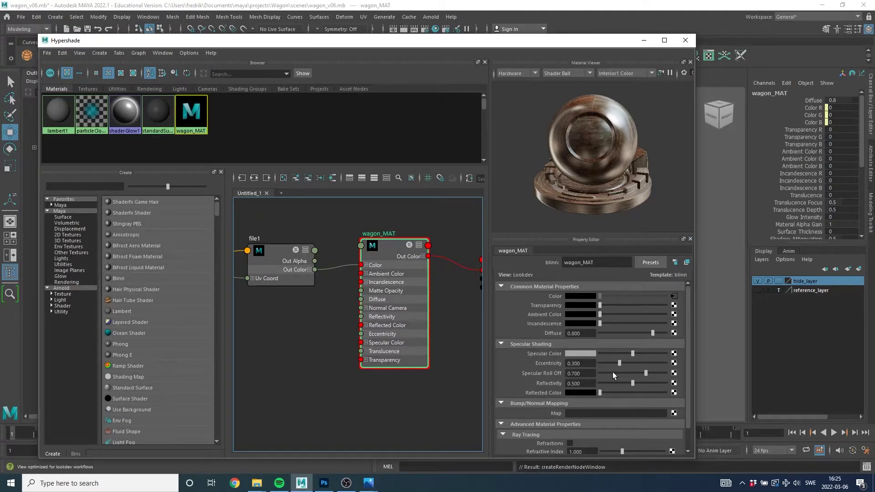
drag(645, 373, 608, 383)
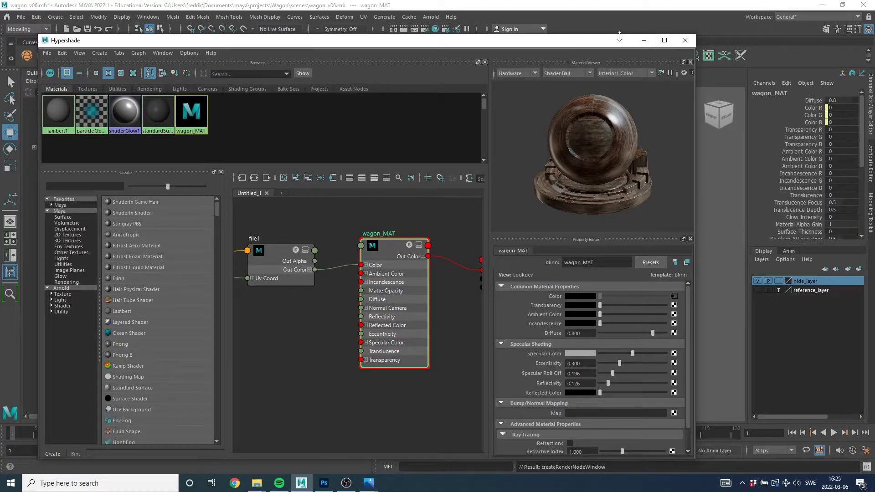
drag(609, 42, 601, 49)
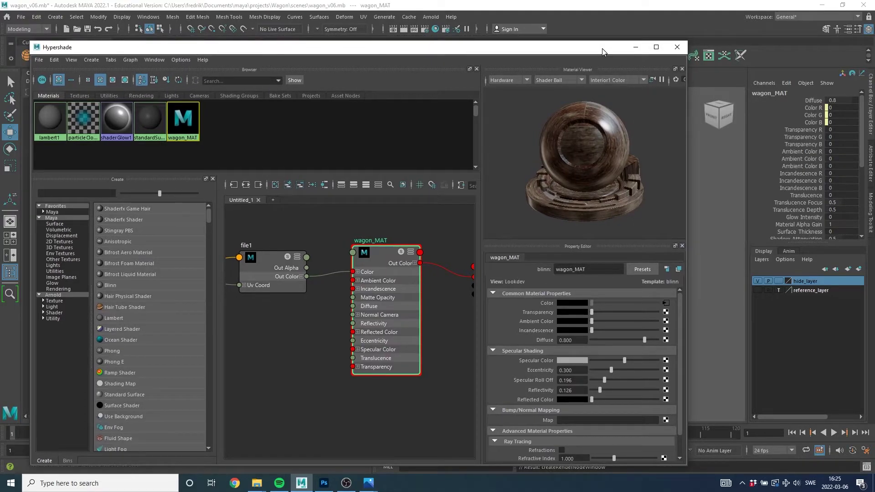
click(678, 47)
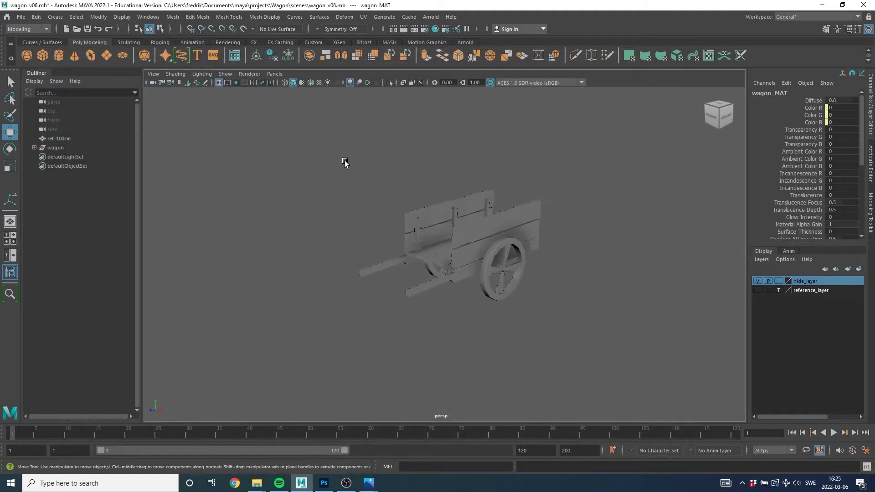
- Assign the existing wagon_MAT material to the whole wagon model
drag(319, 140, 619, 337)
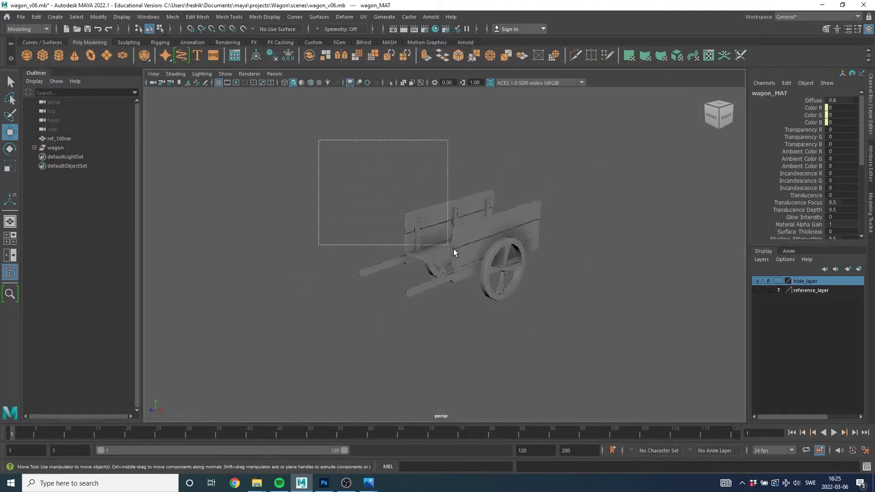
right_click(490, 218)
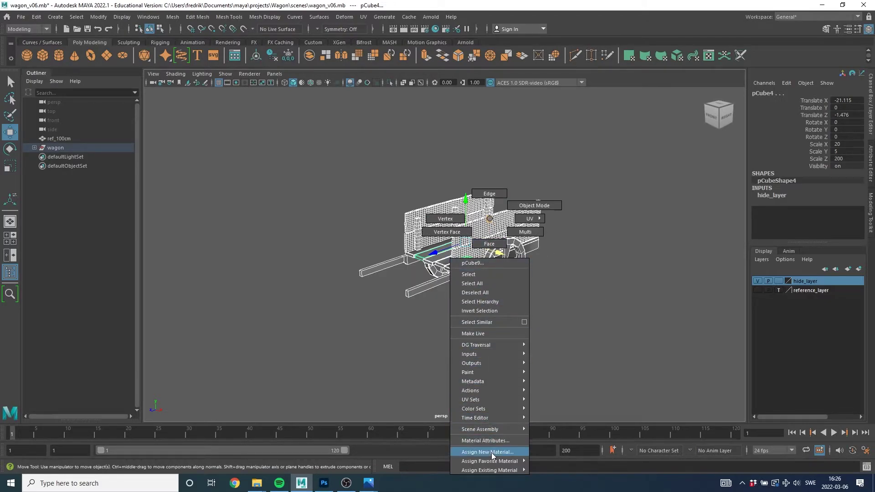
mouse_move(489, 470)
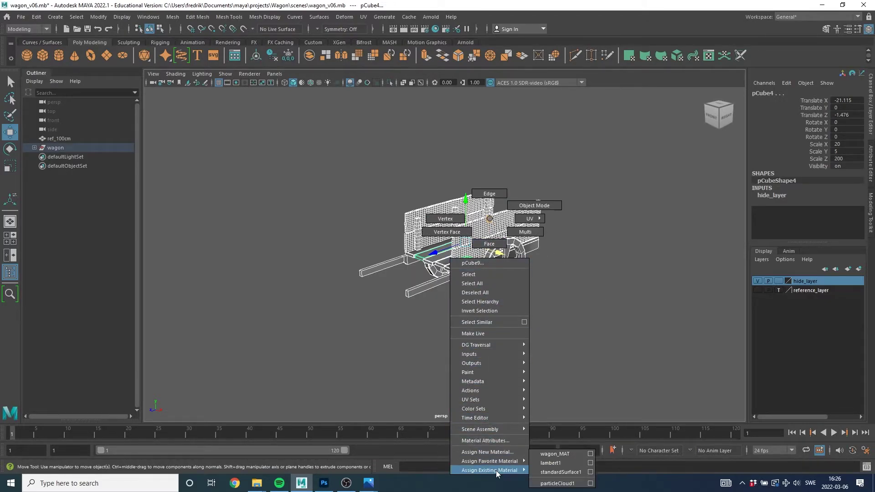
click(568, 456)
click(601, 274)
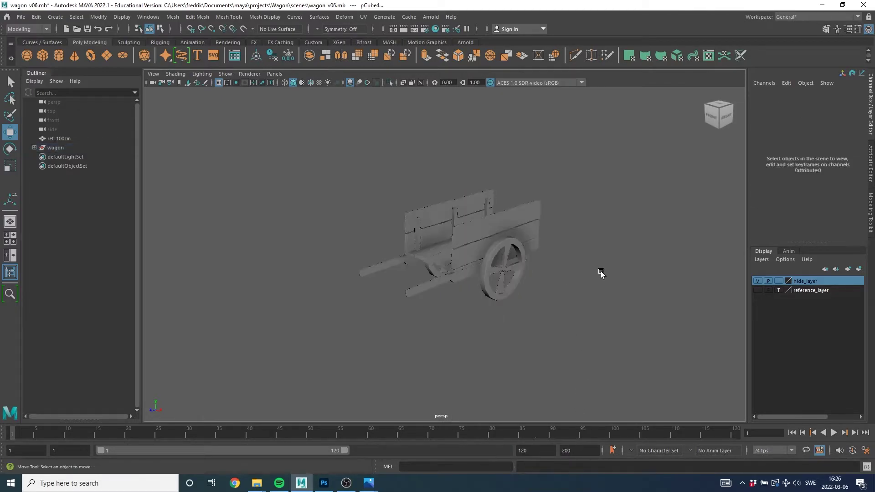
- Switch to textured display and orbit around the wagon to inspect the wheels and hubs
scroll(483, 267, up, 3)
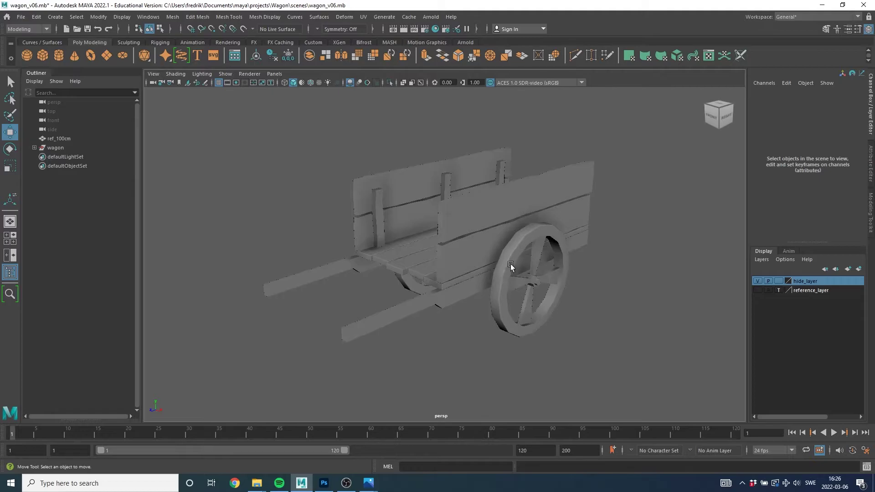
key(6)
mouse_move(522, 273)
mouse_down()
mouse_move(554, 261)
mouse_move(493, 262)
mouse_up()
scroll(535, 290, up, 3)
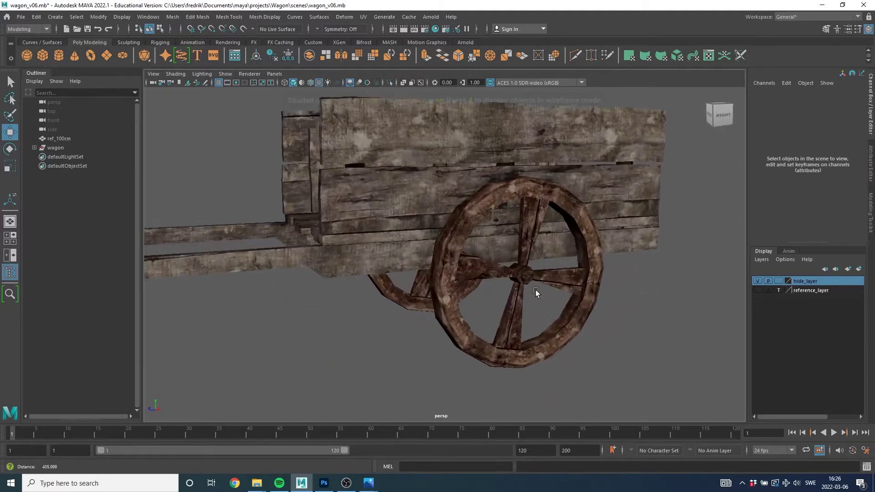
scroll(535, 290, up, 3)
scroll(589, 306, up, 2)
scroll(393, 306, up, 2)
scroll(562, 321, up, 2)
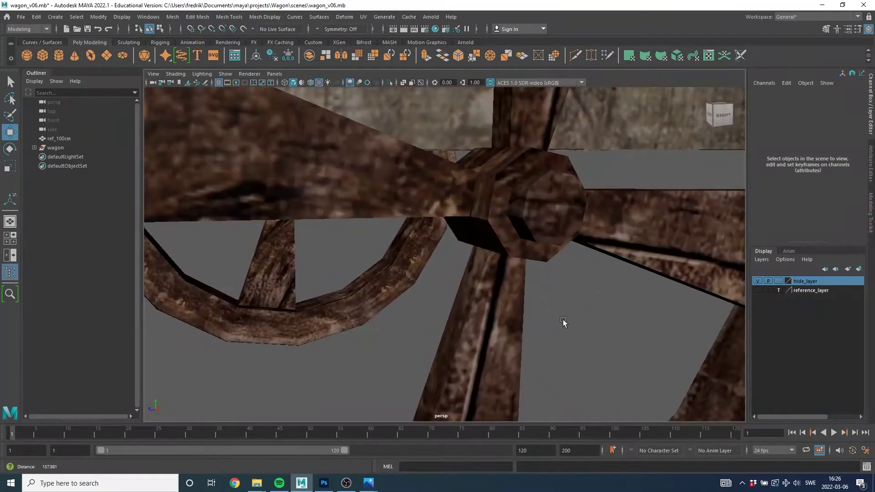
scroll(563, 321, down, 2)
scroll(535, 324, down, 3)
mouse_move(336, 254)
mouse_down()
mouse_move(492, 260)
mouse_move(488, 267)
mouse_up()
scroll(604, 279, up, 3)
scroll(543, 256, up, 2)
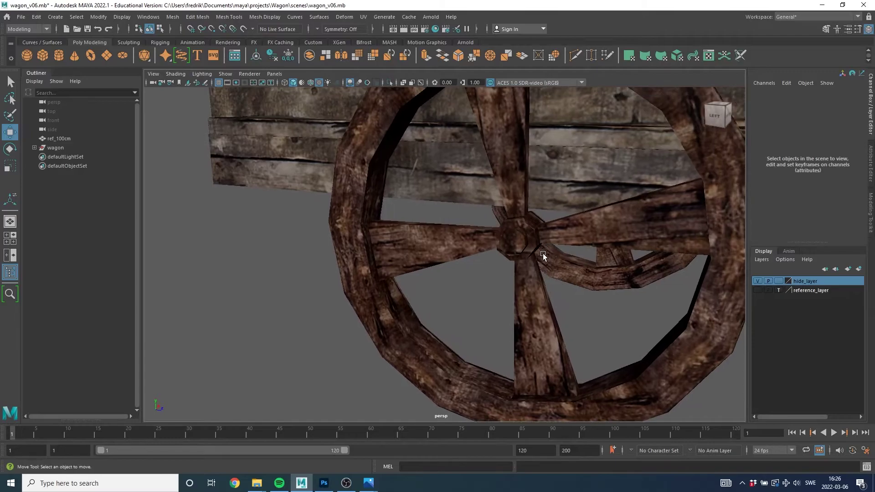
mouse_move(543, 256)
mouse_down()
mouse_move(469, 254)
mouse_move(420, 238)
mouse_up()
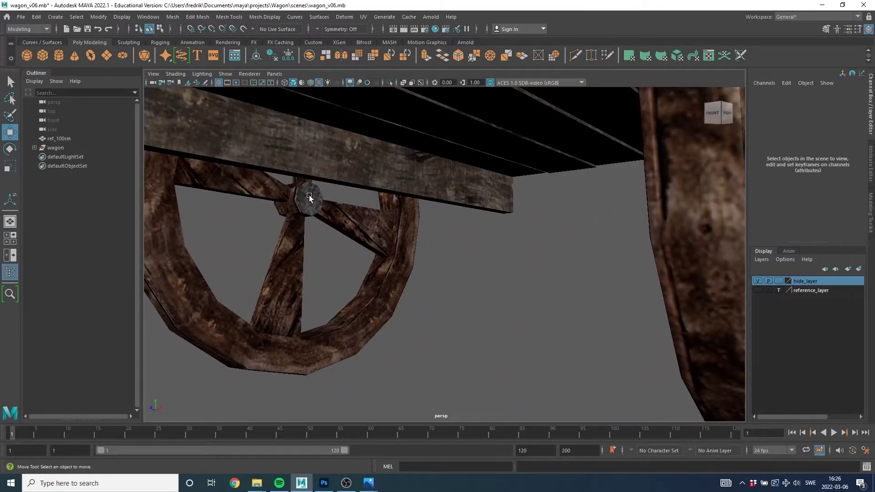
mouse_move(309, 197)
mouse_down()
mouse_move(425, 219)
mouse_move(475, 217)
mouse_move(451, 210)
mouse_move(502, 232)
mouse_move(485, 249)
mouse_move(640, 236)
mouse_up()
- Select the rear wheel and show its layout in the UV Editor
click(652, 267)
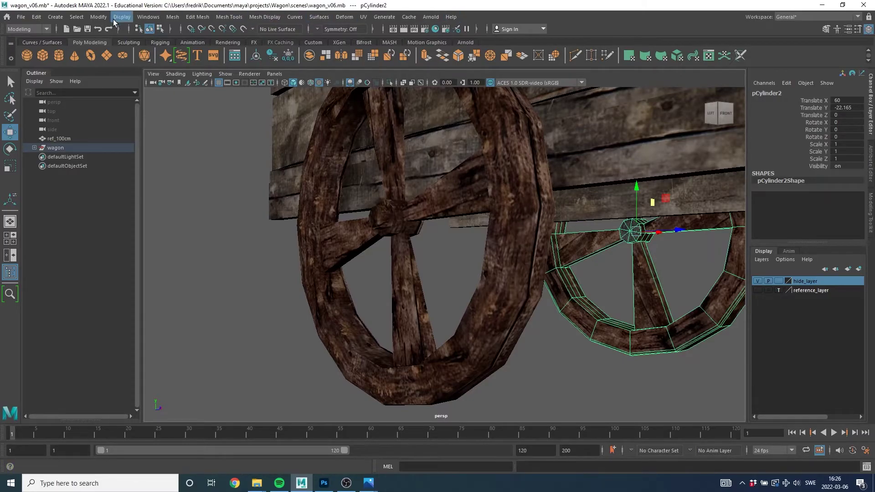
click(148, 16)
mouse_move(171, 71)
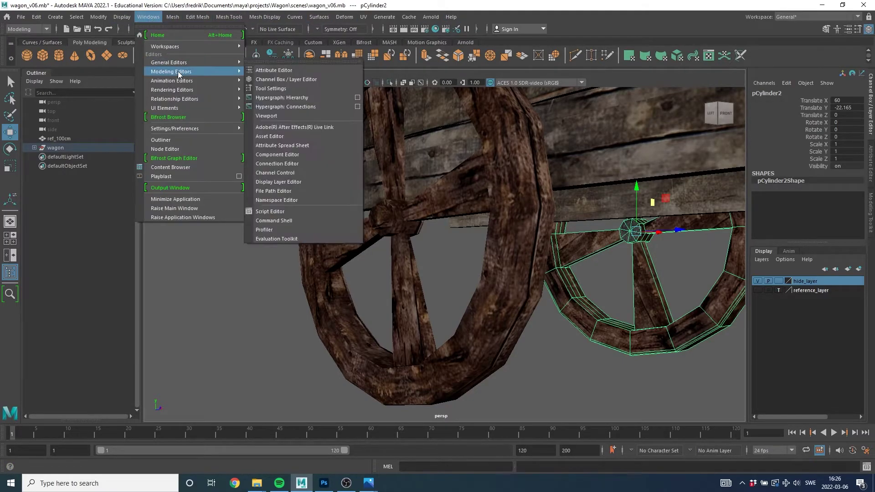
click(271, 97)
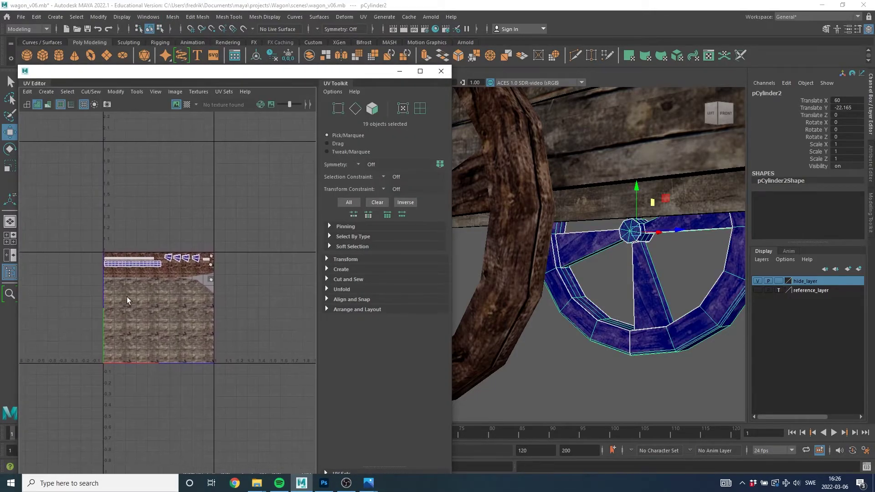
scroll(260, 304, up, 3)
scroll(198, 294, up, 2)
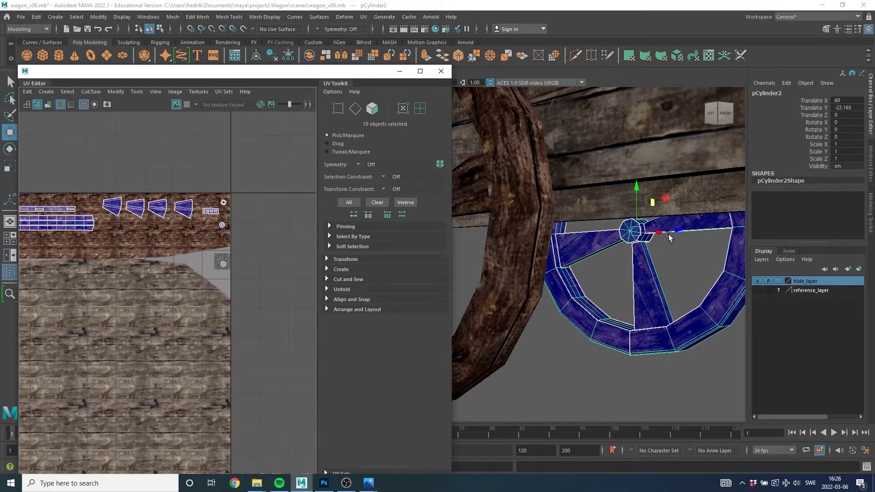
scroll(169, 280, up, 2)
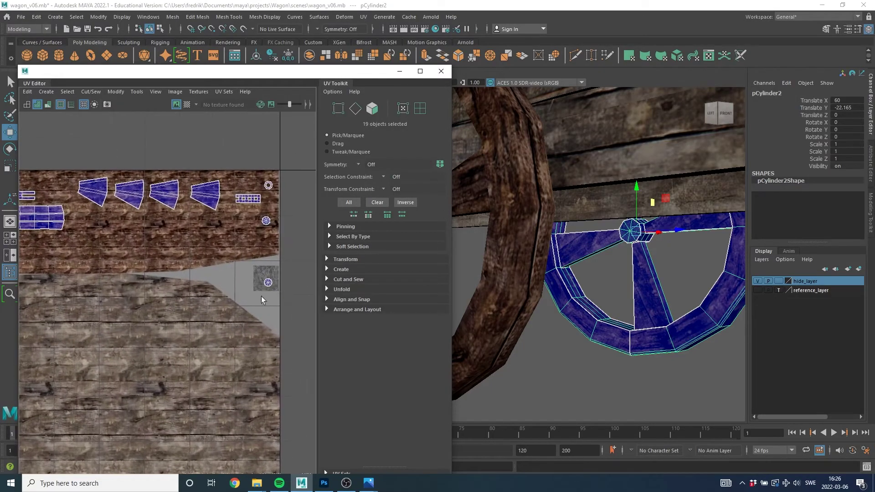
scroll(205, 283, up, 1)
scroll(241, 286, up, 2)
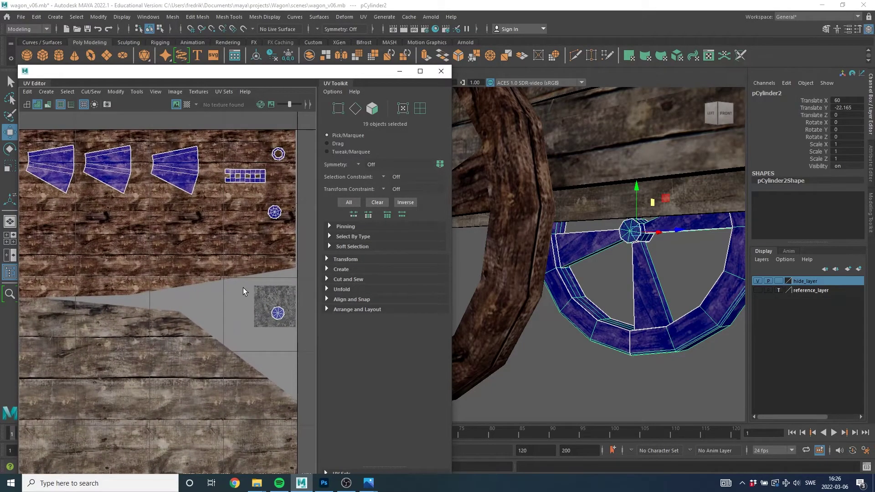
scroll(243, 288, up, 2)
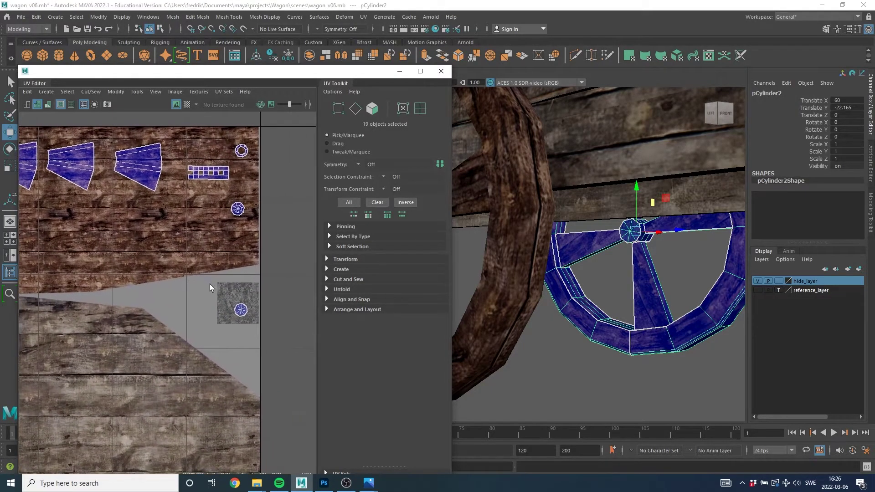
- Switch the wheel to UV mode and select the centre UVs of both hubs
right_click(631, 237)
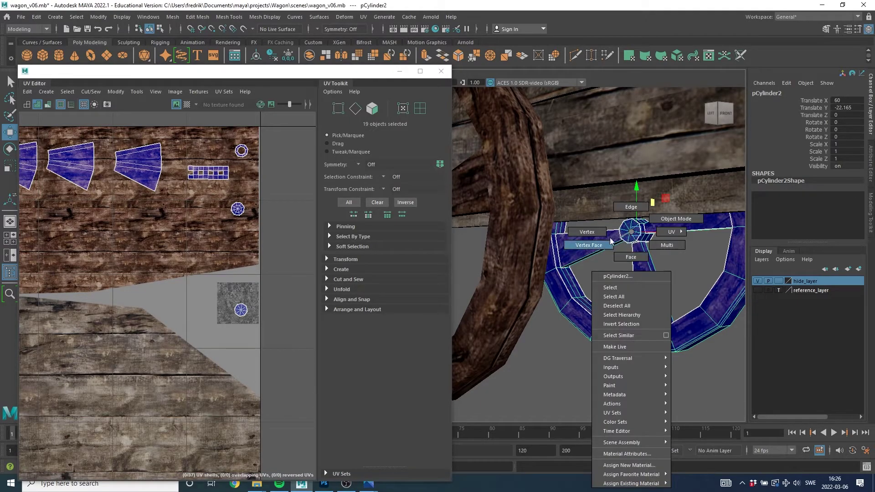
right_click(684, 239)
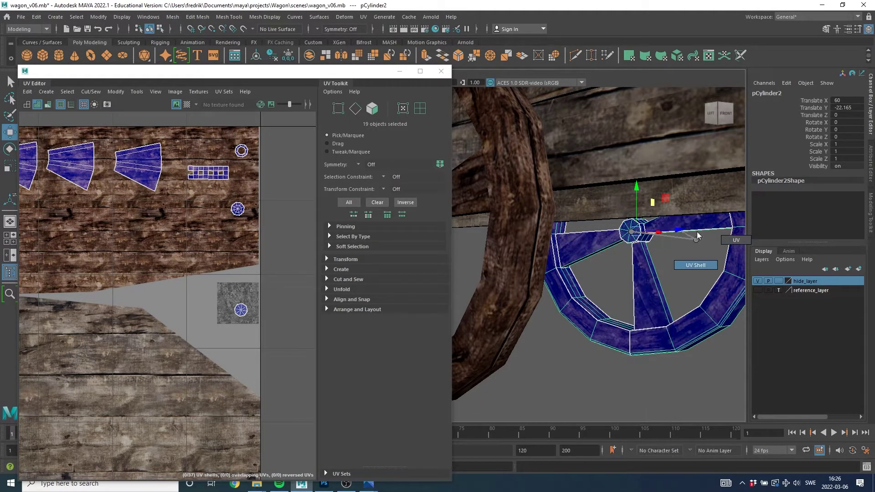
scroll(612, 256, up, 2)
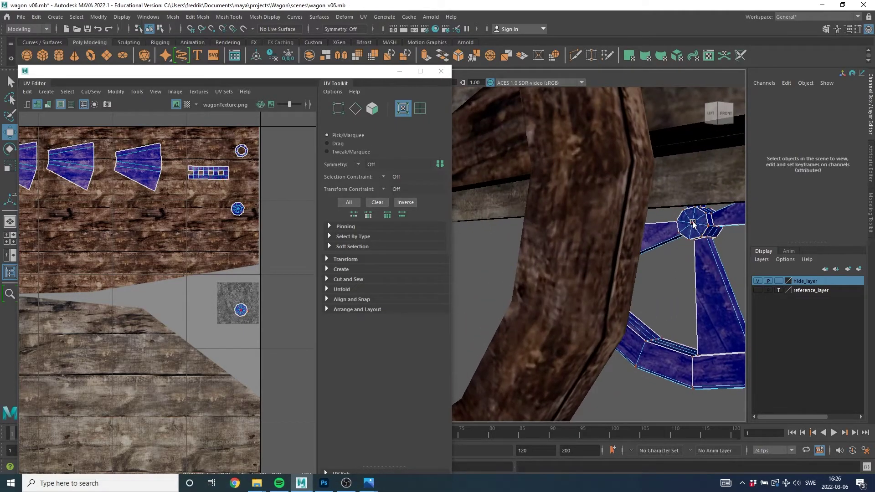
click(692, 223)
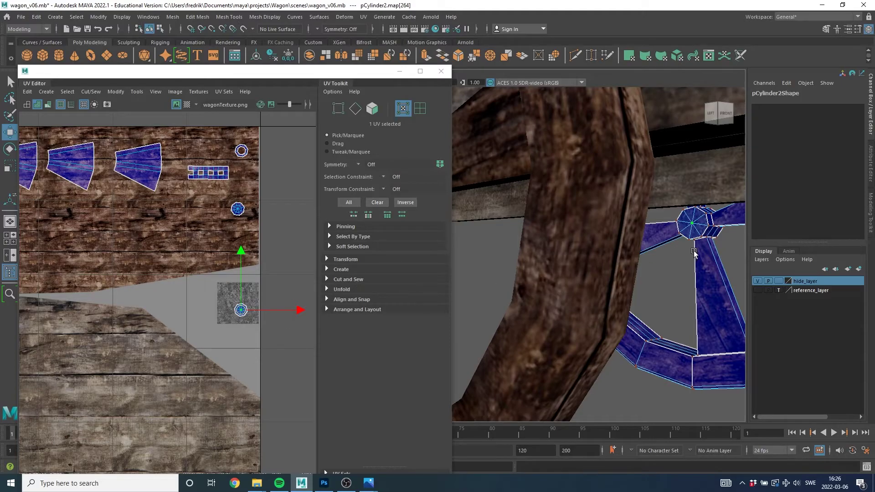
drag(695, 254, 581, 284)
scroll(546, 273, up, 2)
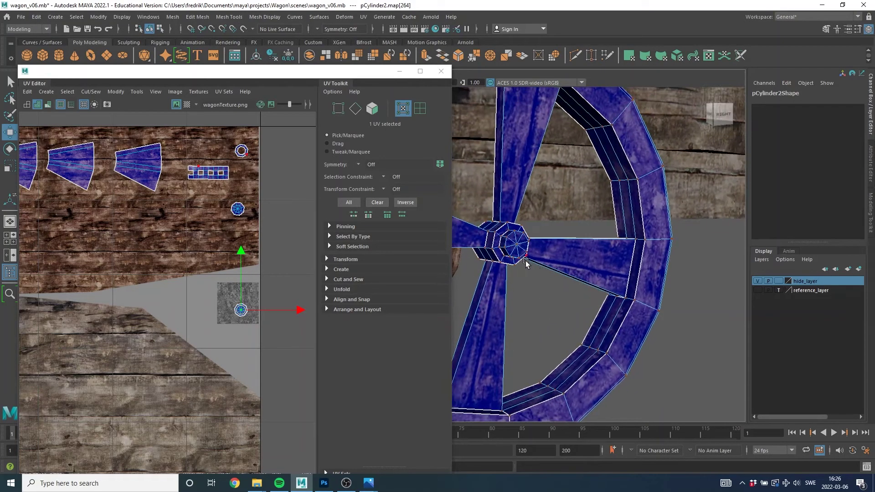
click(516, 245)
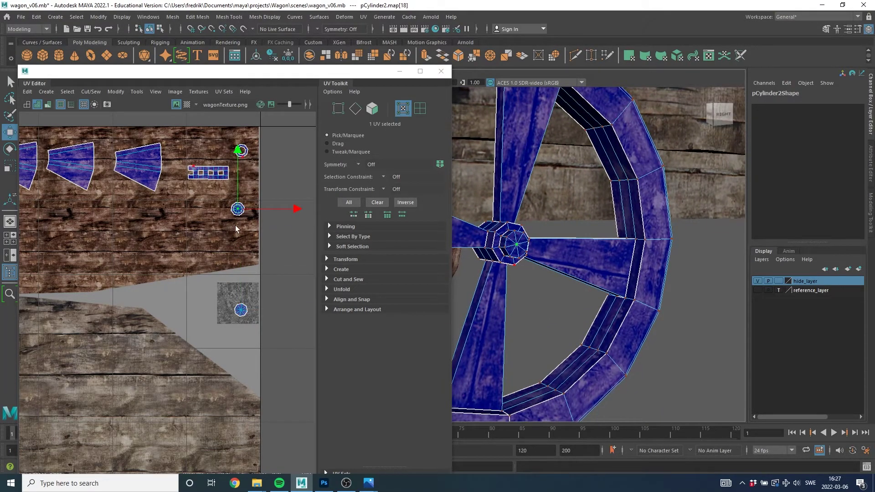
- Frame the hub UVs against wagonTexture.png, then switch to Photoshop
drag(214, 226, 248, 241)
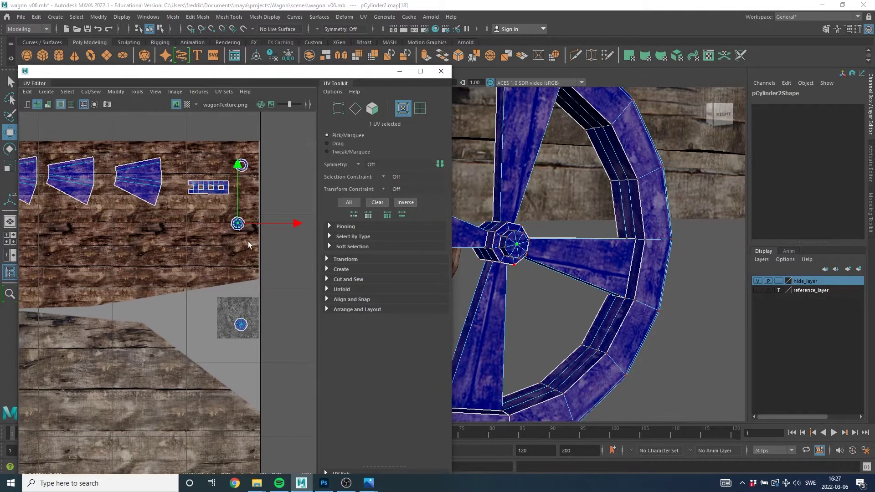
scroll(231, 236, up, 1)
scroll(235, 233, up, 2)
scroll(238, 228, up, 2)
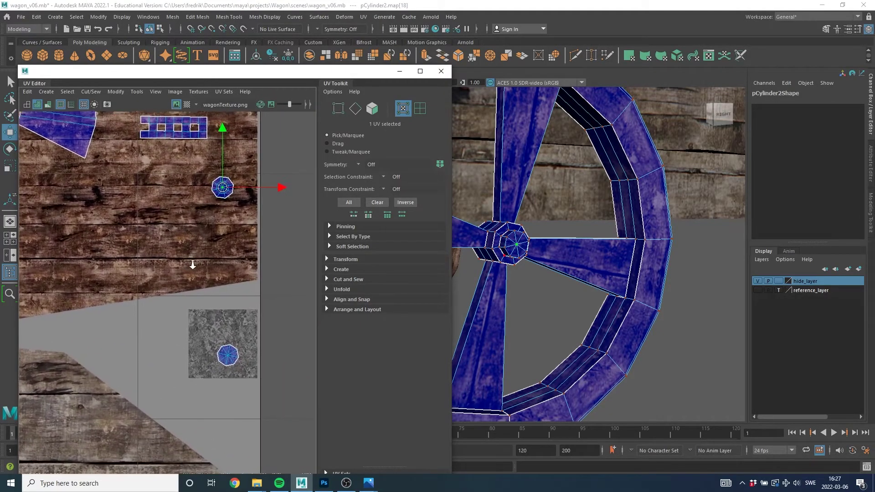
scroll(241, 224, up, 2)
drag(241, 223, 233, 245)
scroll(233, 245, down, 2)
drag(241, 200, 249, 183)
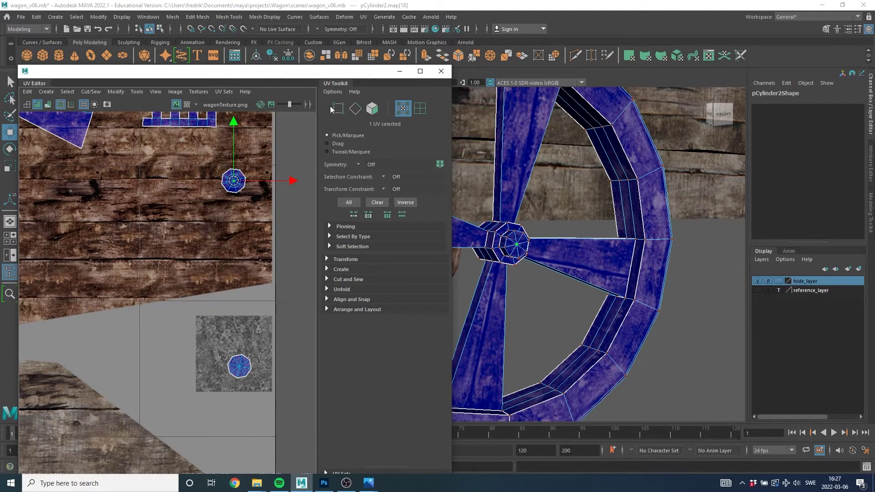
drag(302, 76, 314, 79)
scroll(219, 285, down, 2)
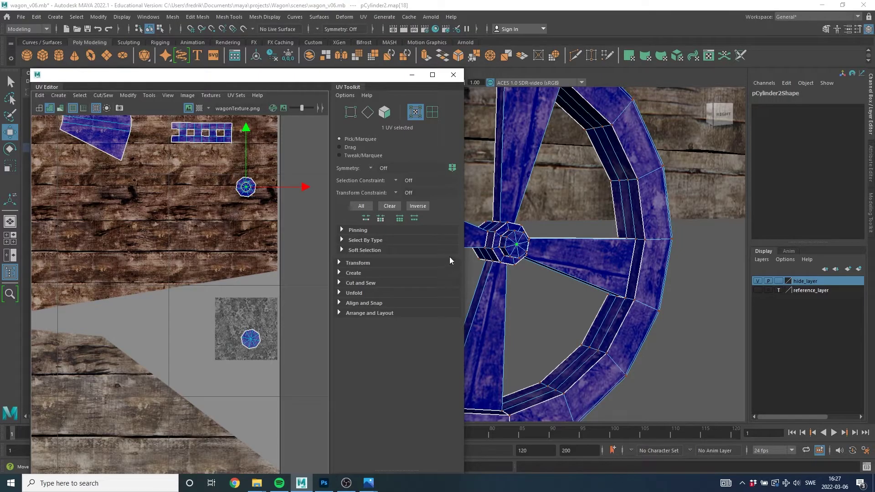
key(alt+Tab)
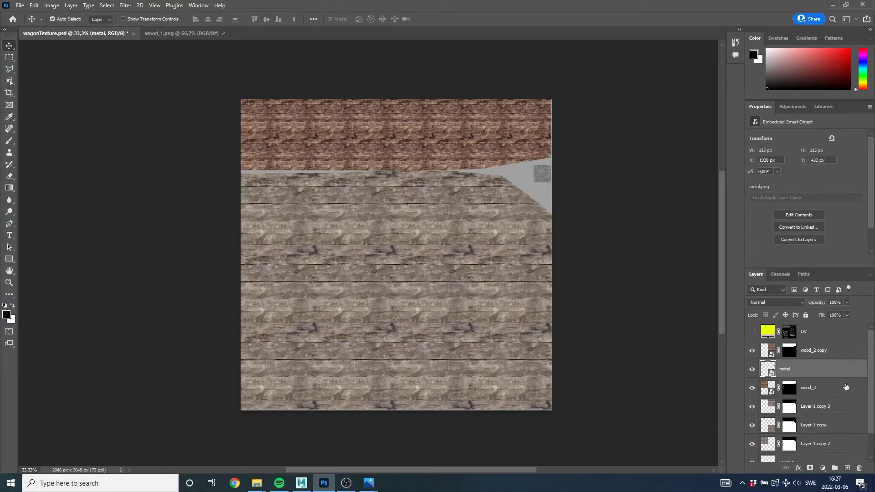
- Show the UV overlay, raise metal above wood_2 copy, and move it to X 1900, Y 171
click(753, 332)
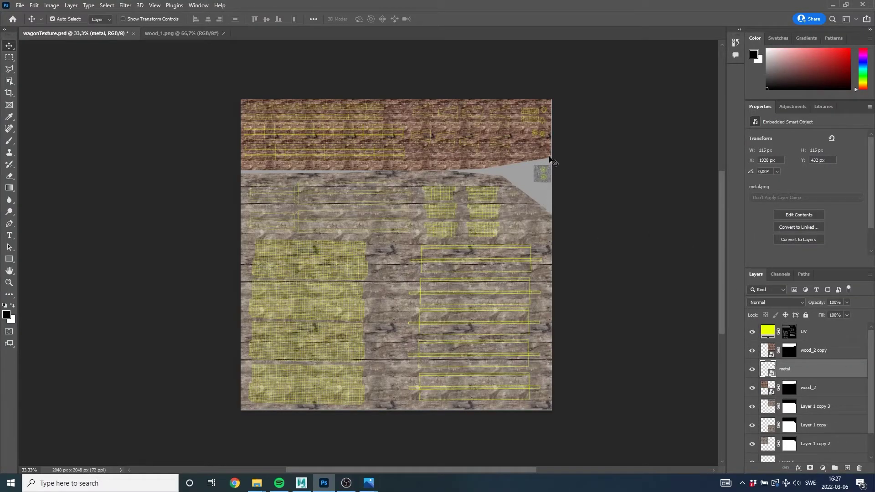
mouse_move(549, 159)
mouse_down()
mouse_move(579, 122)
mouse_move(505, 207)
mouse_up()
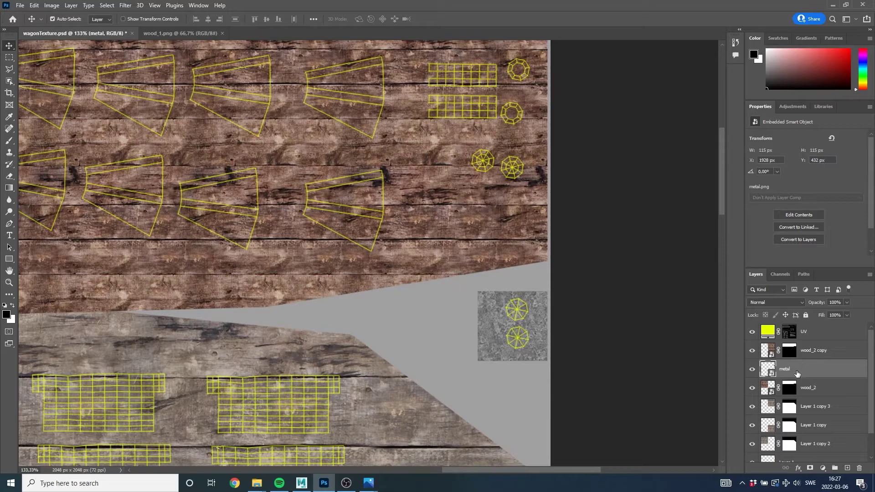
drag(497, 321, 472, 302)
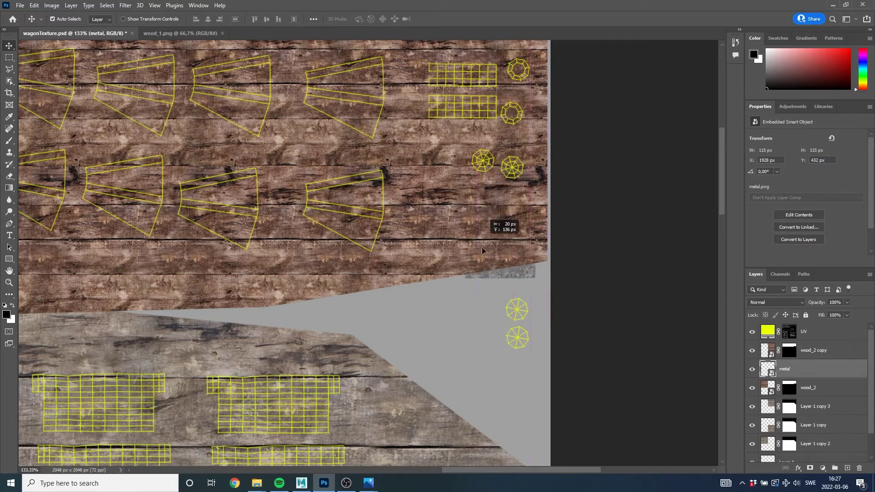
key(ctrl+bracketright)
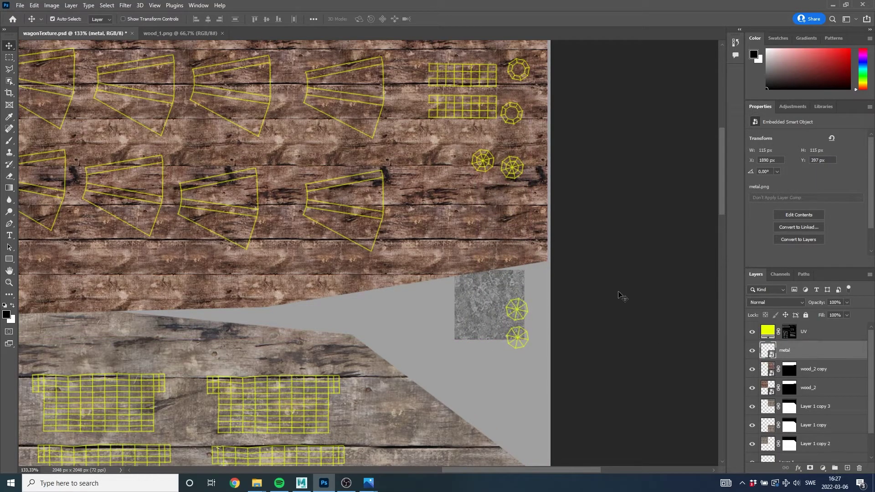
drag(474, 310, 481, 171)
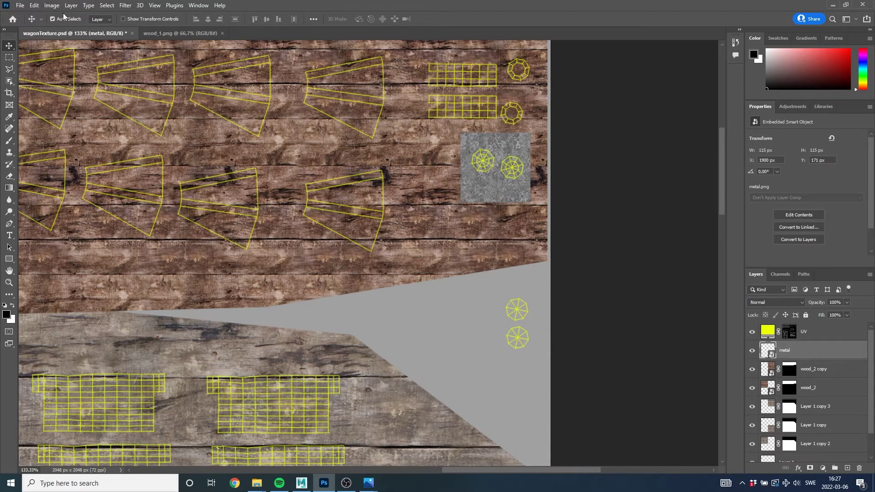
- Place Embedded wood_2.png from the Wagon/orgArtwork folder
click(21, 5)
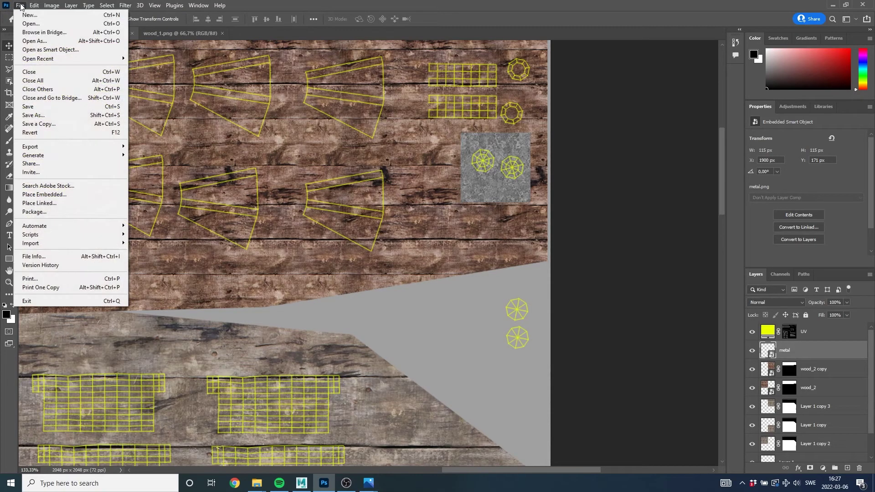
click(54, 194)
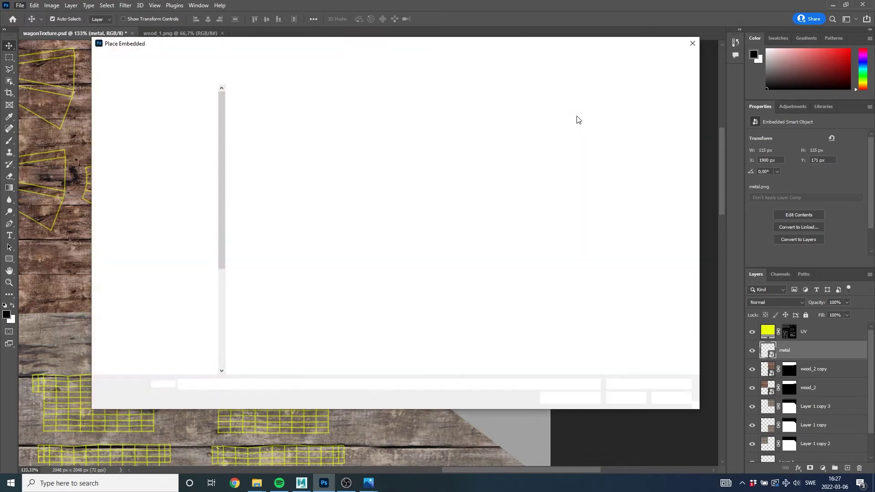
click(286, 60)
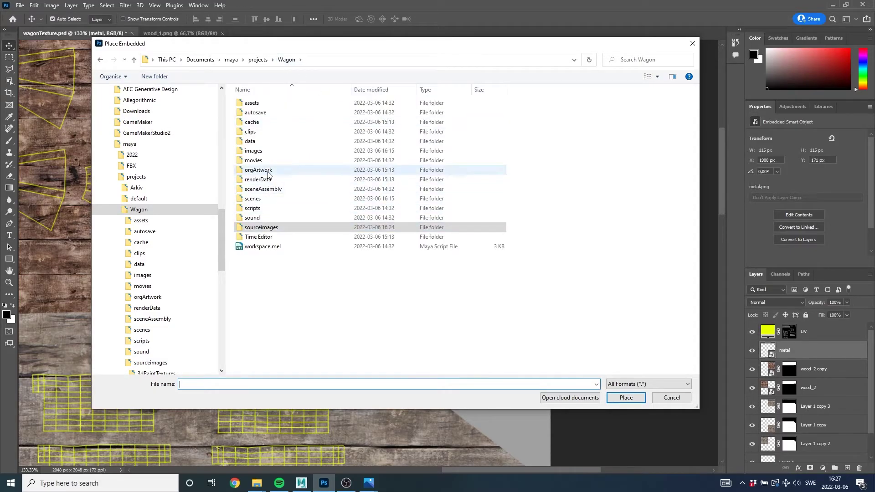
double_click(258, 170)
click(514, 120)
double_click(513, 115)
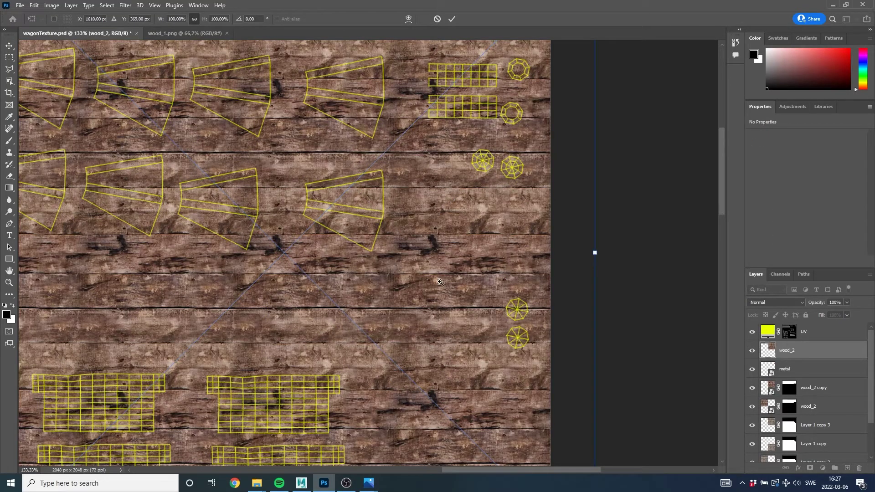
click(440, 281)
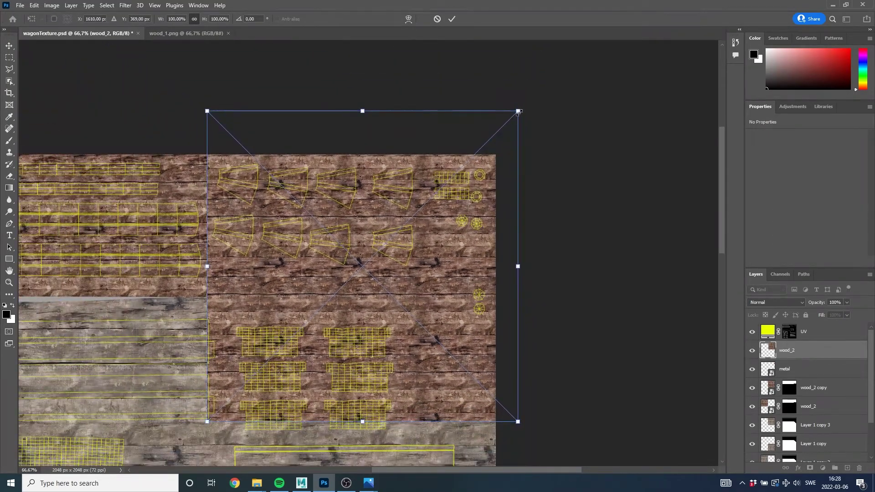
- Scale wood_2 to 560 px and position it at X 1780, Y 339 over the right wheel UVs
drag(518, 112, 375, 250)
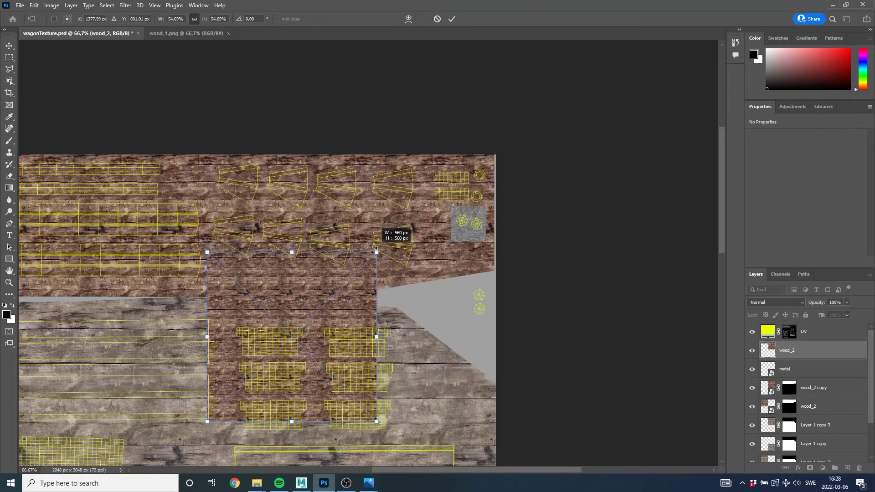
key(Return)
mouse_move(309, 310)
mouse_down()
mouse_move(469, 293)
mouse_move(424, 305)
mouse_move(483, 310)
mouse_move(468, 333)
mouse_up()
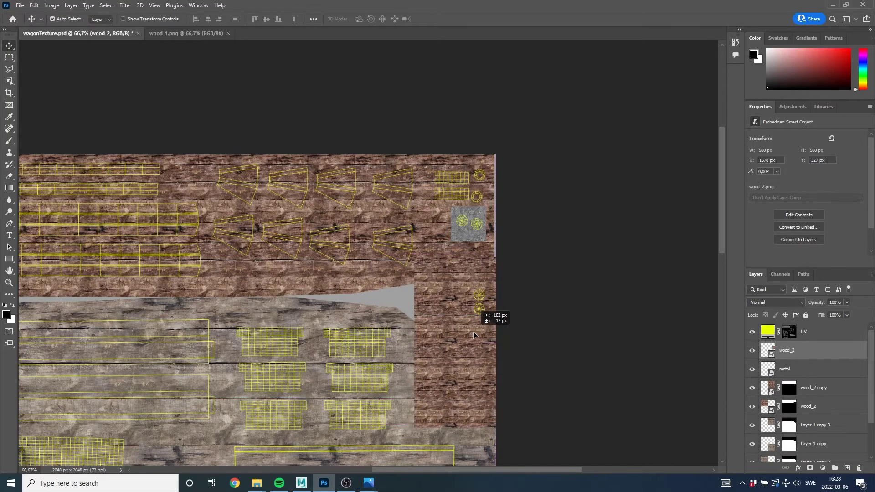
drag(468, 331, 474, 336)
scroll(462, 321, up, 3)
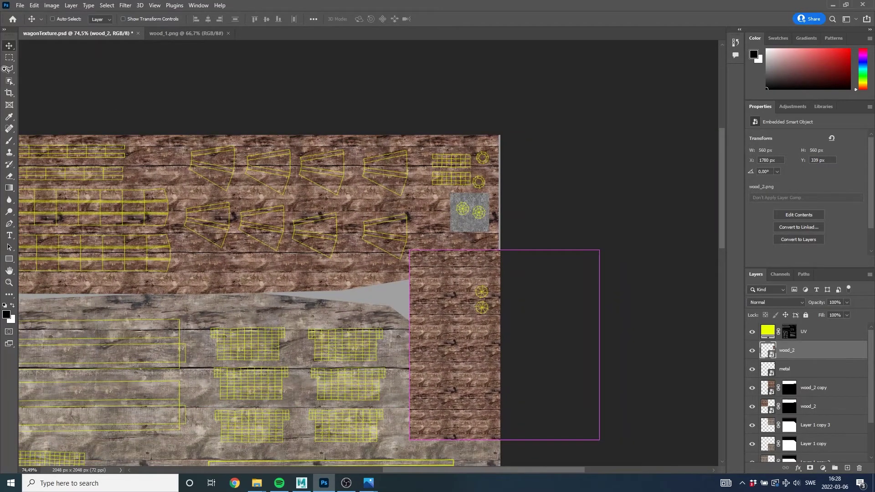
- Mask the wood_2 square to a polygon around the second pair of wheel outlines
click(10, 68)
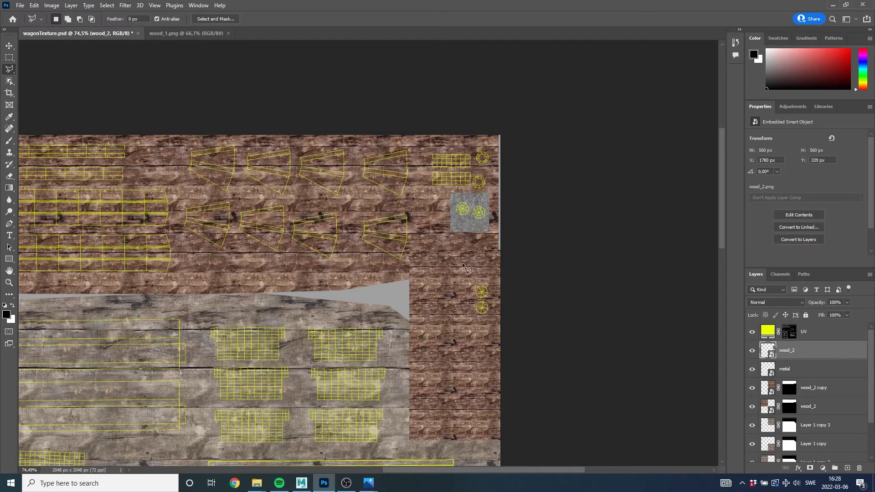
click(446, 338)
click(514, 343)
click(535, 299)
click(528, 281)
click(462, 268)
click(810, 468)
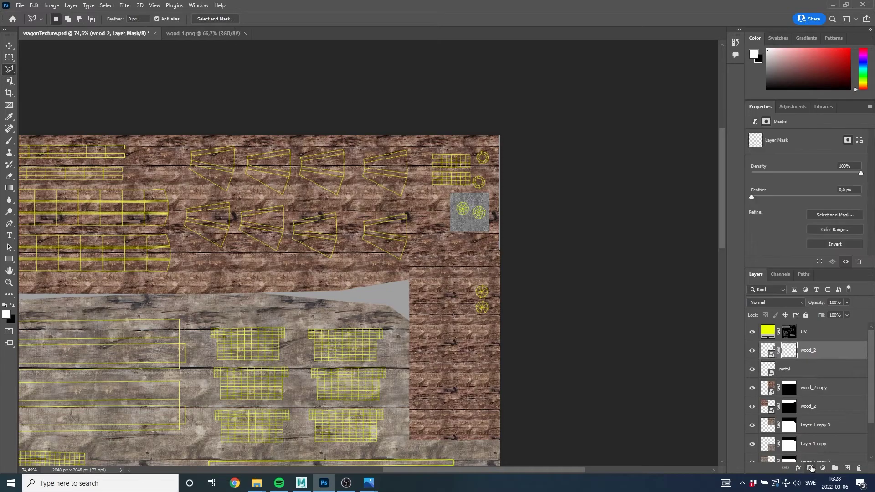
- Save the texture document and hide the yellow UV guide layer
click(20, 5)
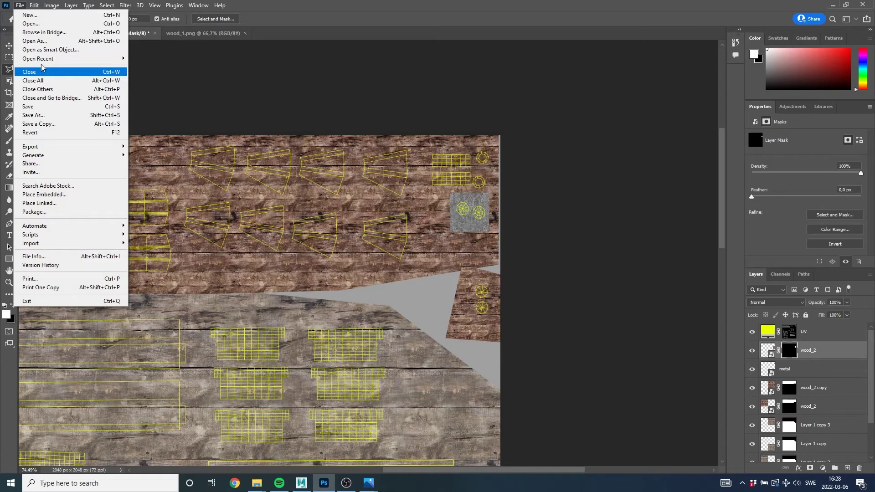
click(43, 106)
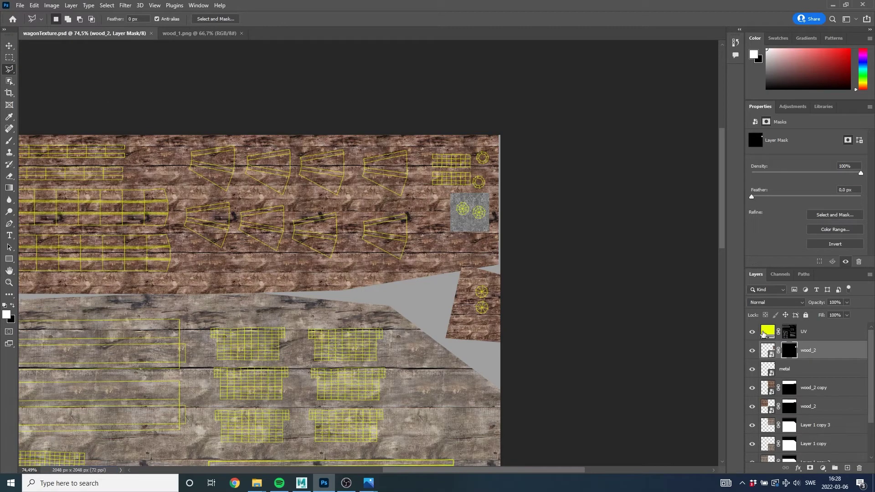
click(751, 332)
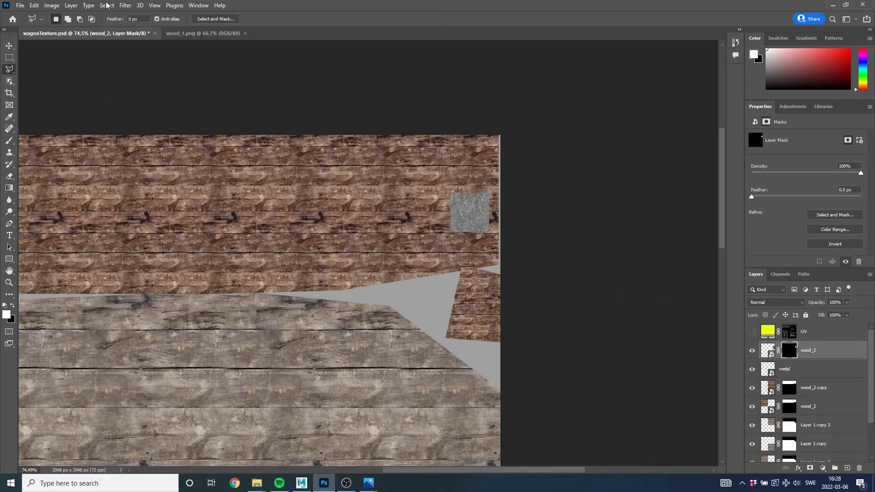
click(20, 5)
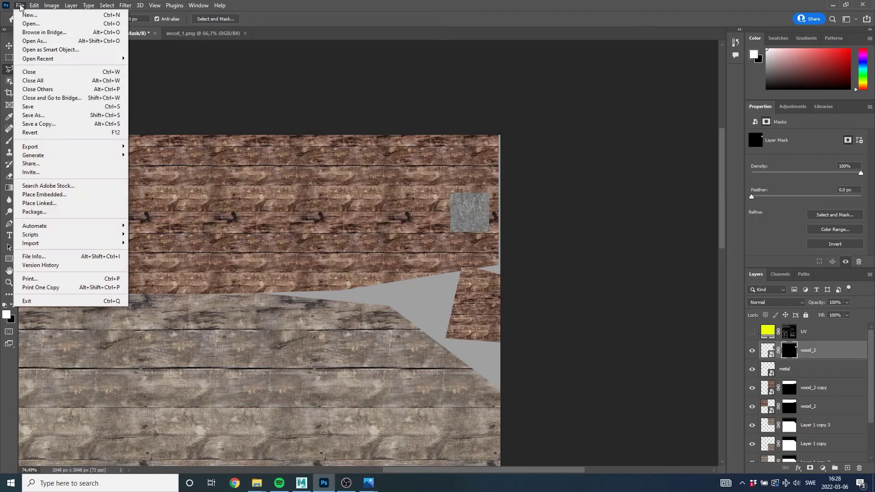
- Export a PNG copy over wagonTexture.png in sourceimages, then return to Maya
click(48, 116)
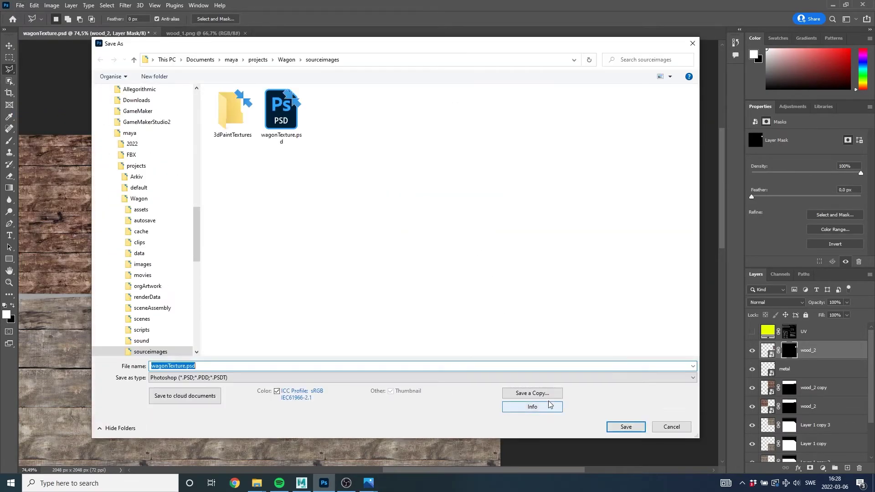
click(537, 394)
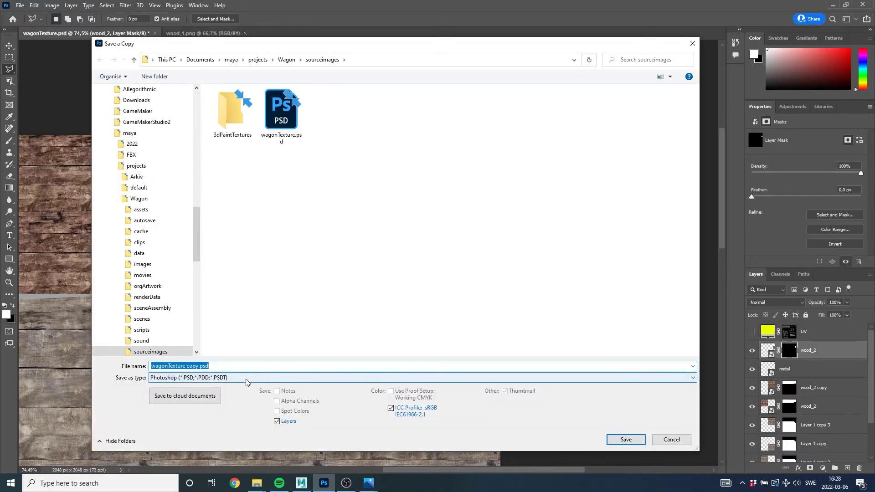
click(248, 377)
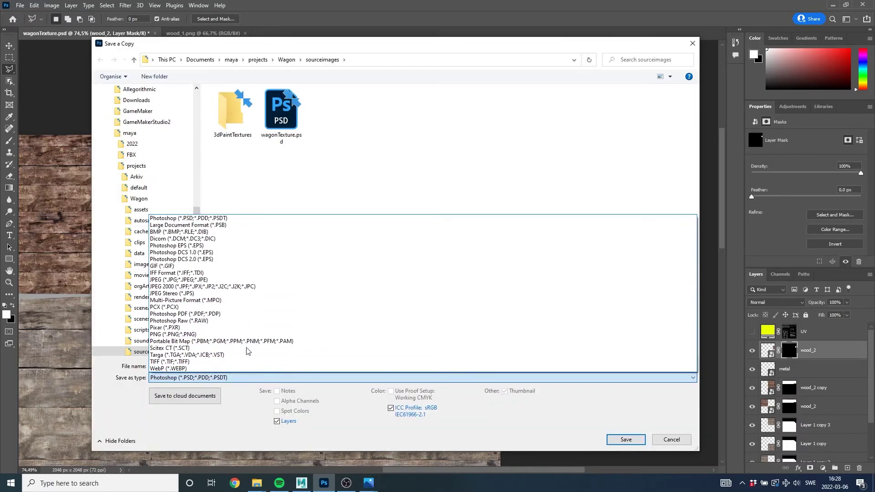
click(184, 334)
click(286, 119)
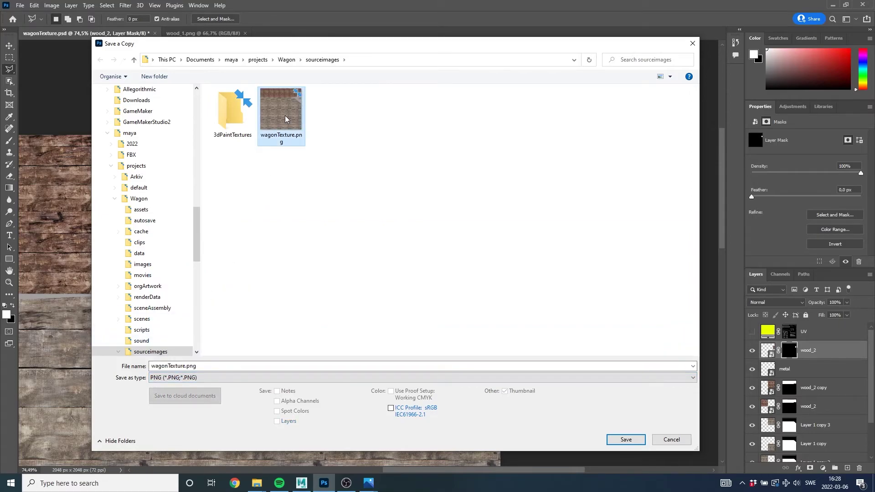
click(616, 442)
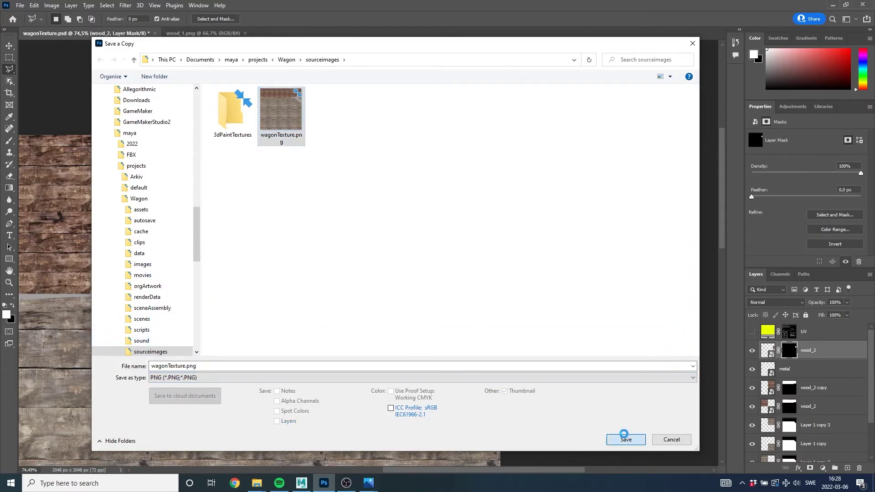
click(462, 243)
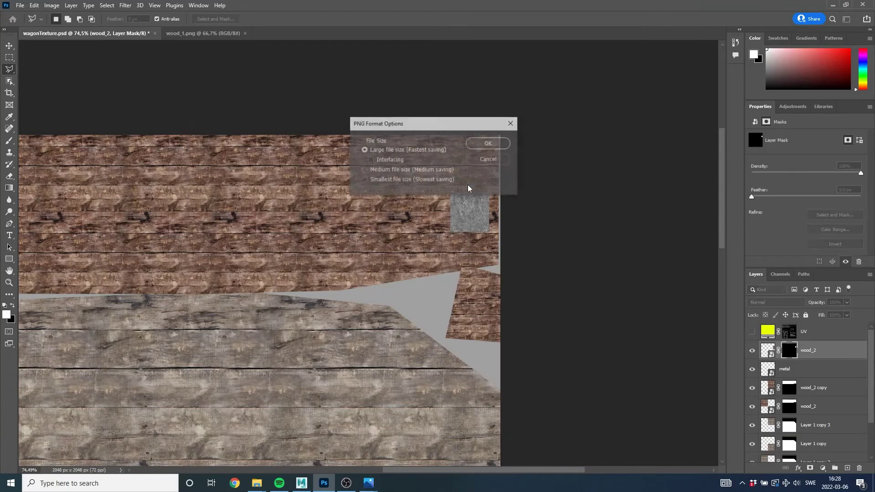
click(486, 144)
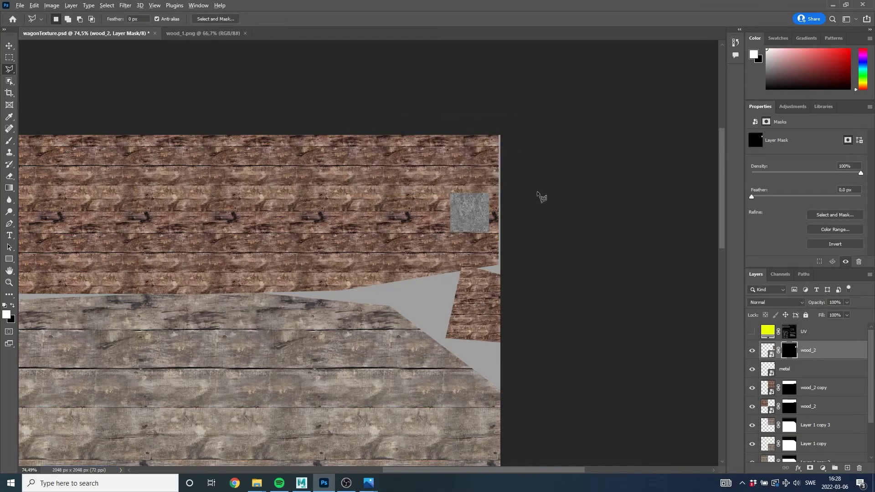
key(alt+Tab)
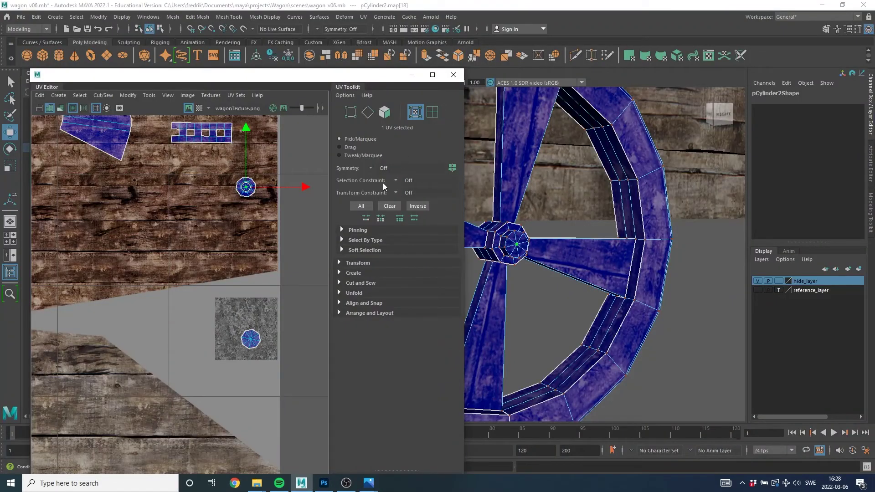
- Close the UV Editor and reload wagonTexture.png in wagon_MAT's file1 texture node
click(453, 75)
scroll(493, 226, down, 5)
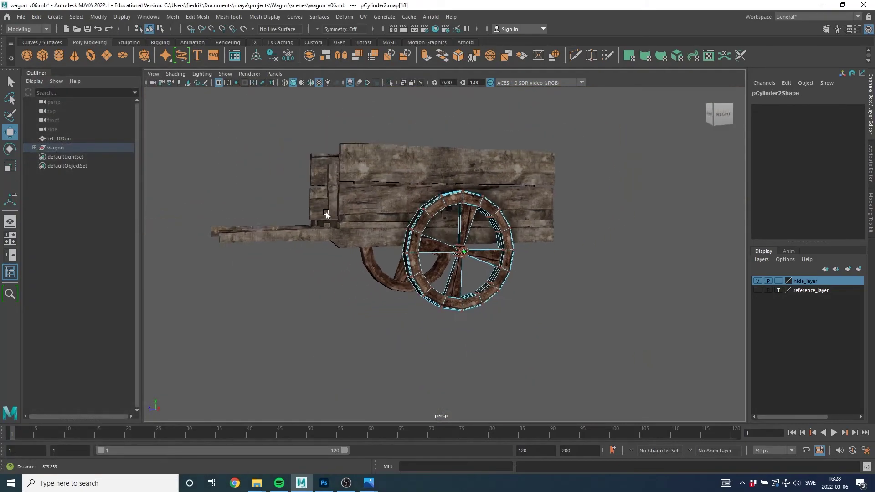
drag(456, 228, 494, 225)
right_click(493, 226)
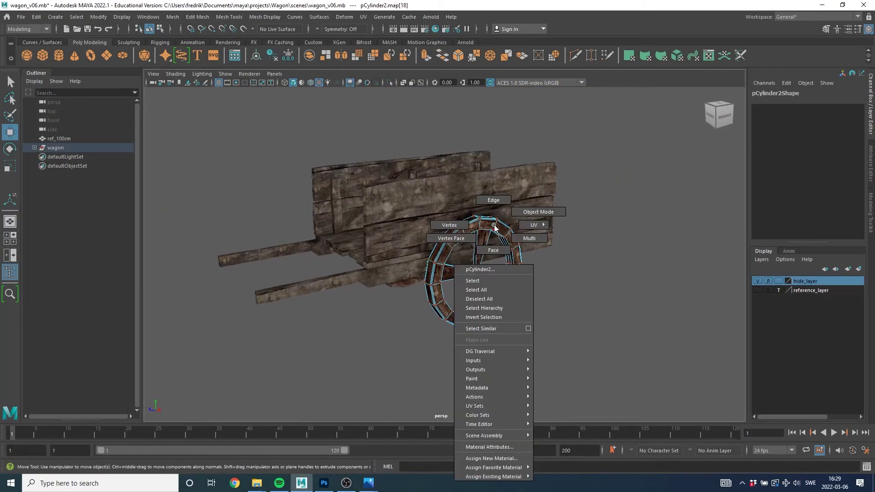
click(497, 451)
click(729, 90)
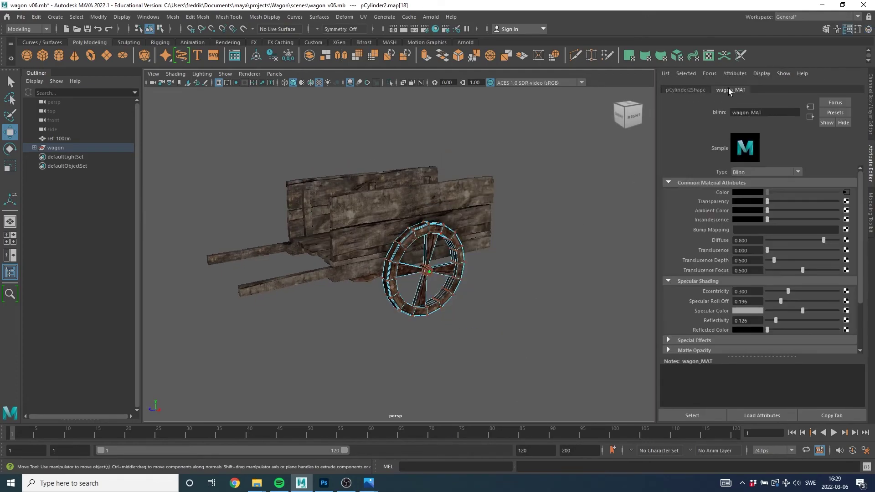
click(846, 193)
click(748, 228)
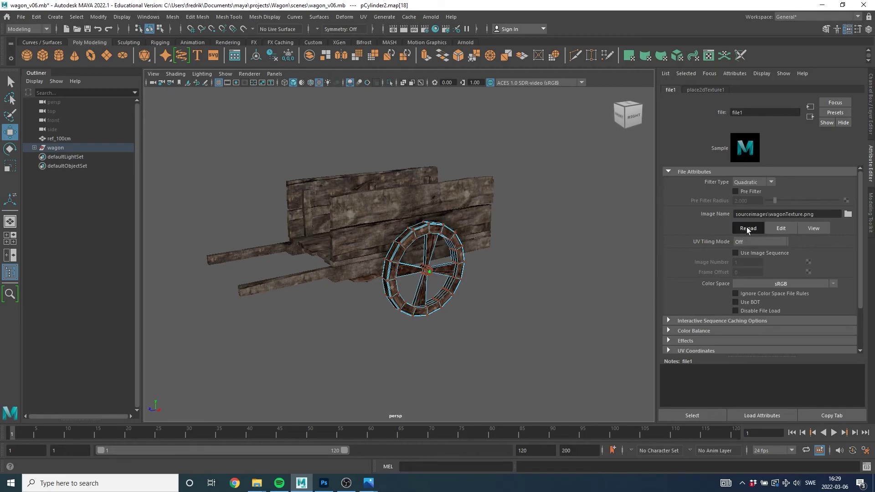
right_click(475, 255)
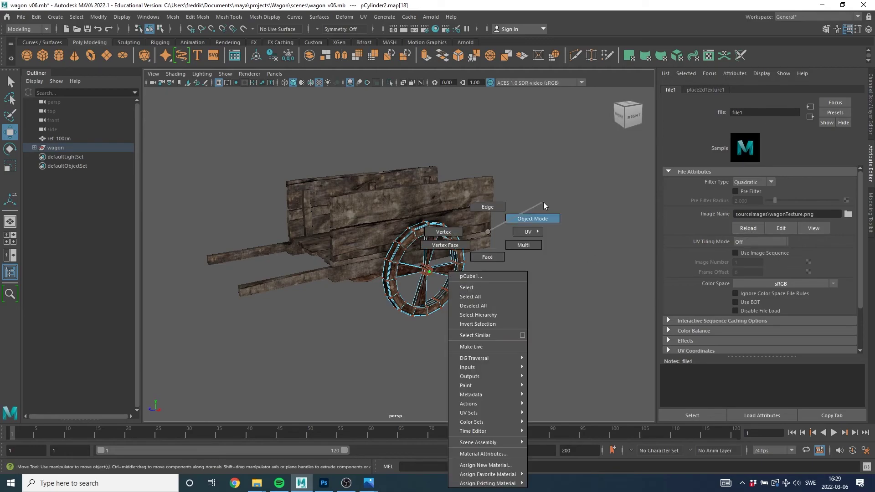
click(523, 216)
click(533, 253)
scroll(533, 253, up, 3)
scroll(533, 256, up, 3)
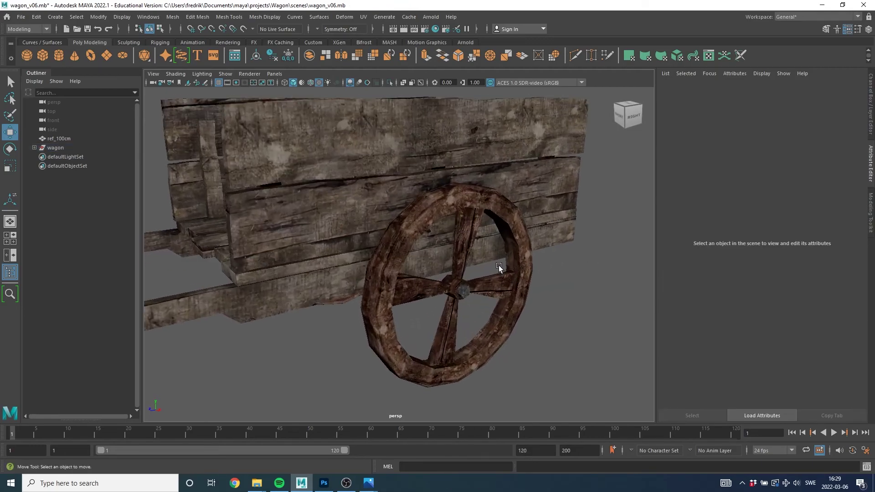
scroll(499, 269, up, 4)
scroll(459, 261, up, 4)
scroll(459, 261, down, 3)
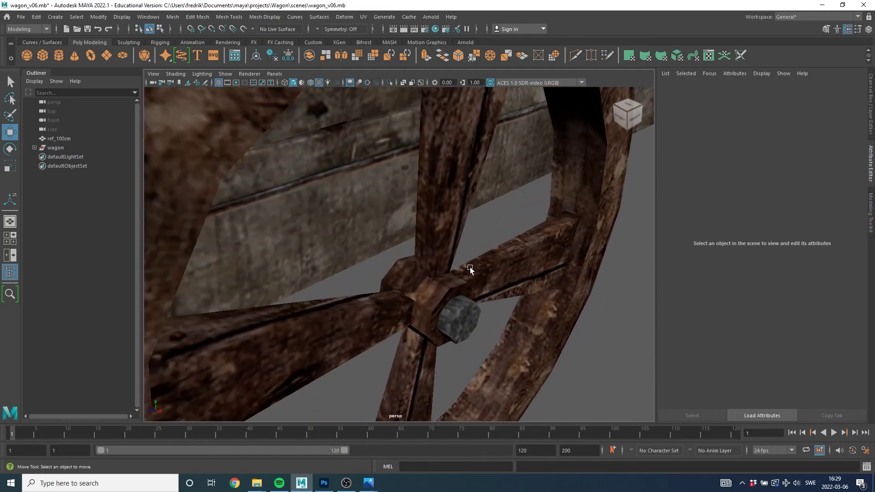
mouse_move(469, 270)
mouse_down()
mouse_move(270, 237)
mouse_move(422, 237)
mouse_up()
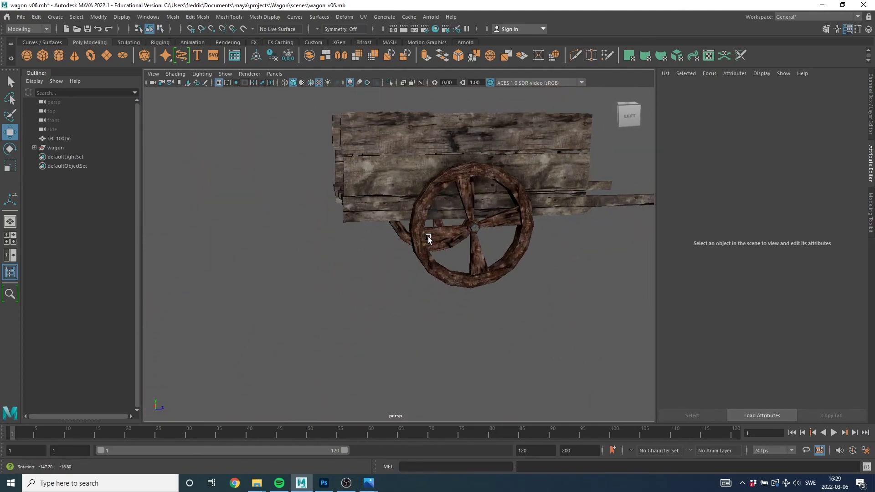